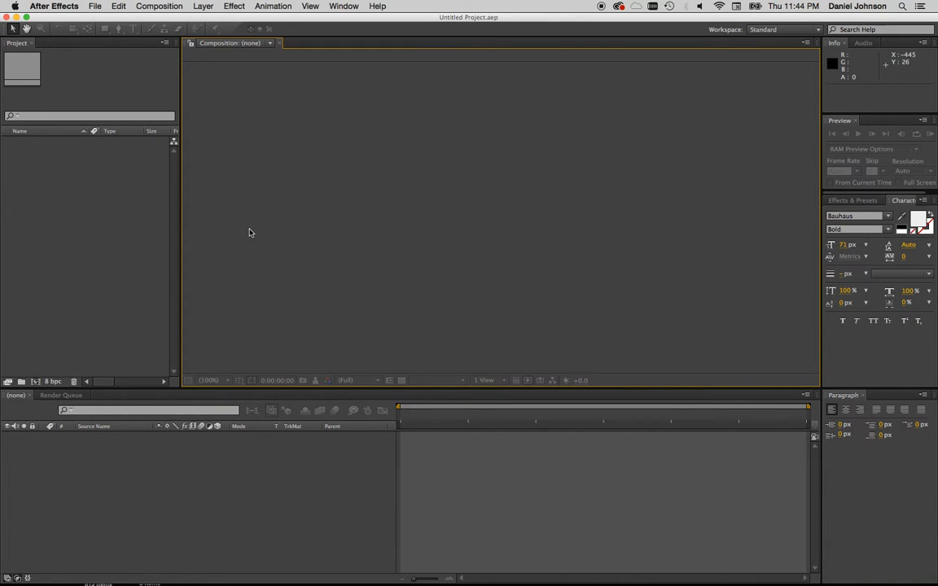
# Step: Create a new composition of 960 x 540 px with square pixels, 24 fps and a 10-second duration
pyautogui.click(153, 6)
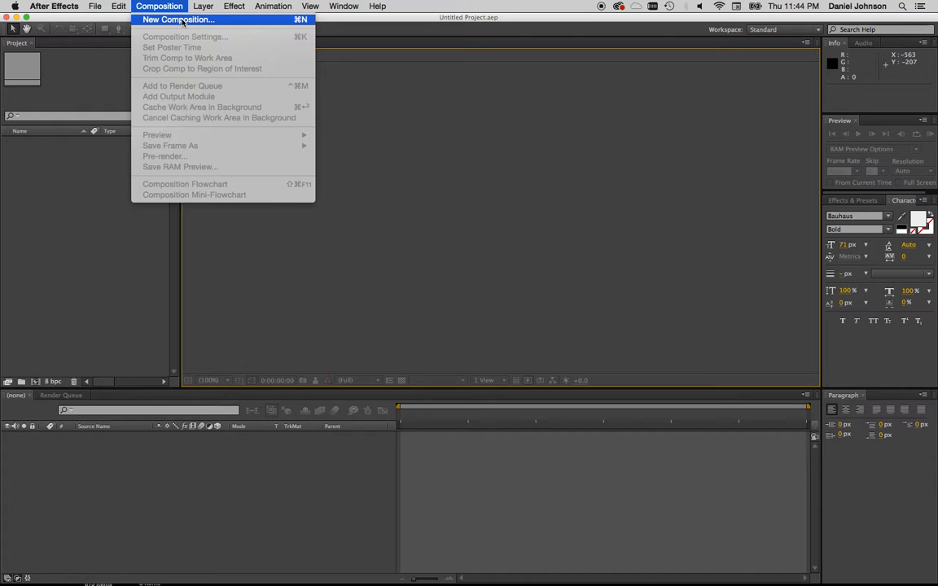
pyautogui.click(182, 20)
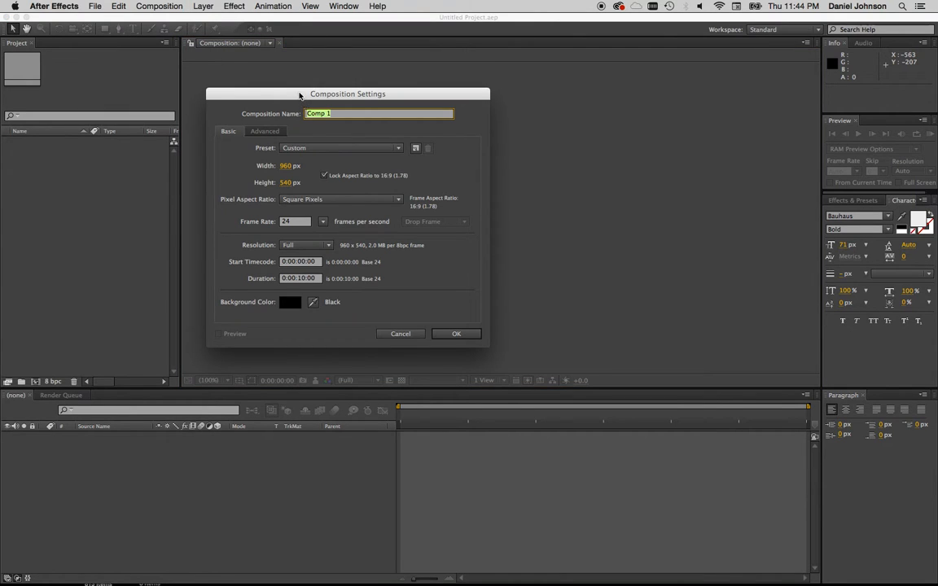
pyautogui.moveTo(300, 95); pyautogui.dragTo(255, 88)
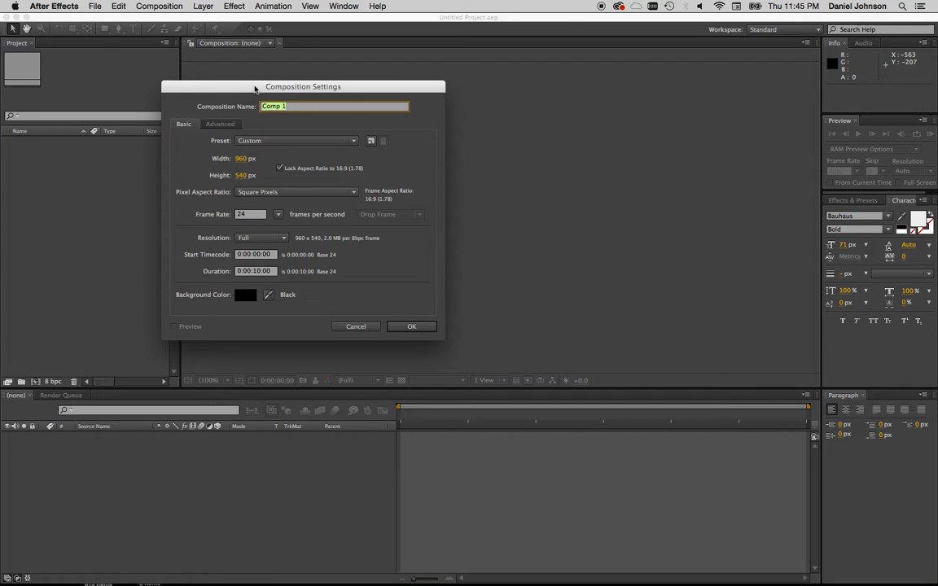
pyautogui.click(296, 144)
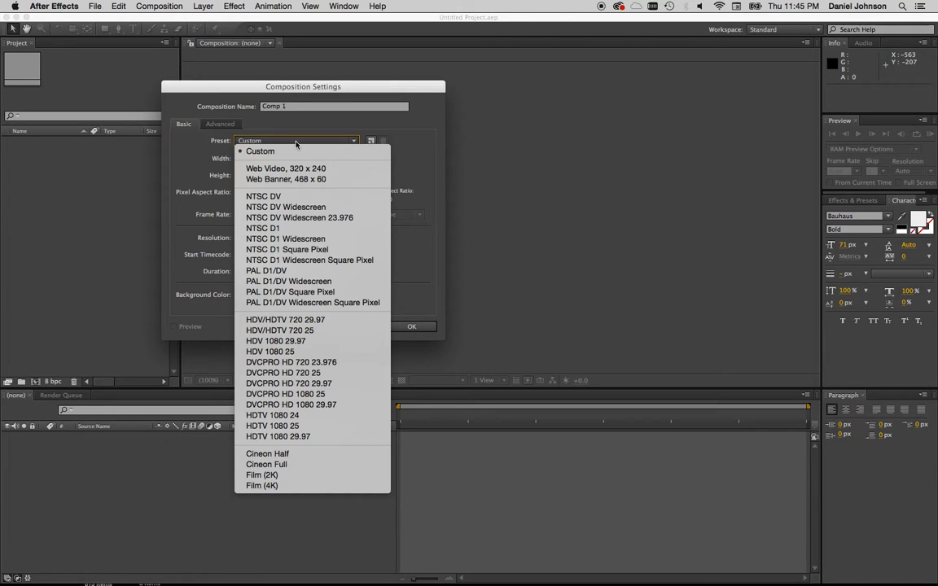
pyautogui.click(287, 117)
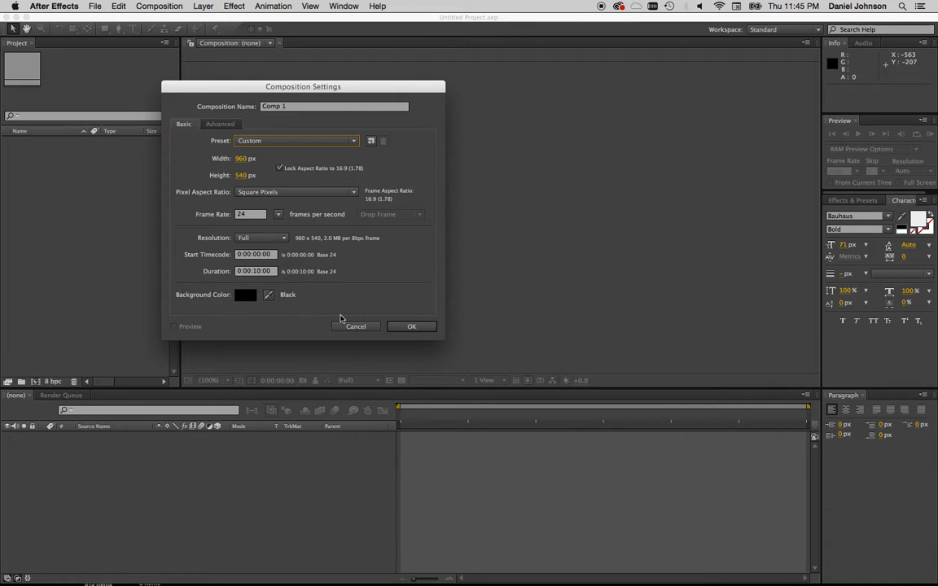
pyautogui.click(411, 325)
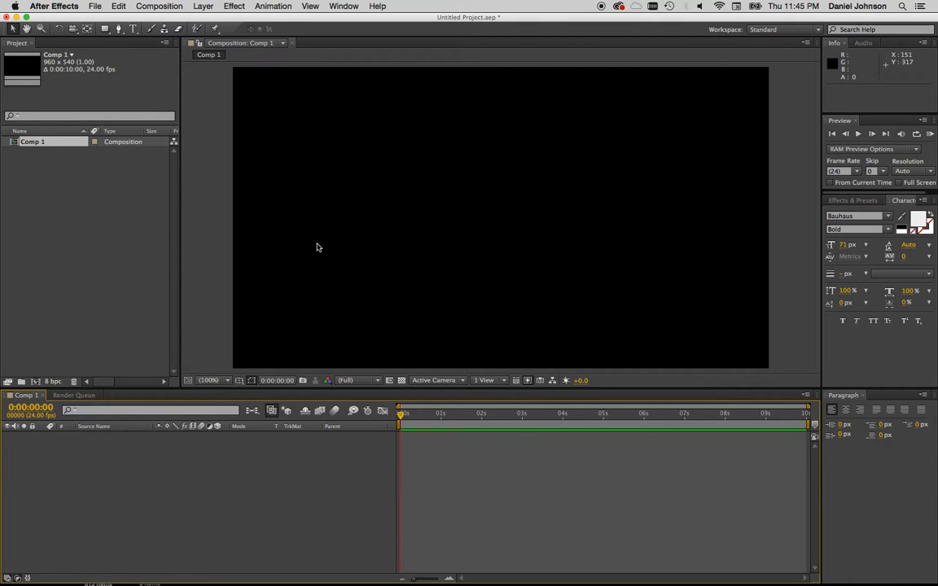
# Step: Show the rulers and place a vertical guide at about 480 and a horizontal guide at about 269
pyautogui.click(310, 5)
pyautogui.click(341, 109)
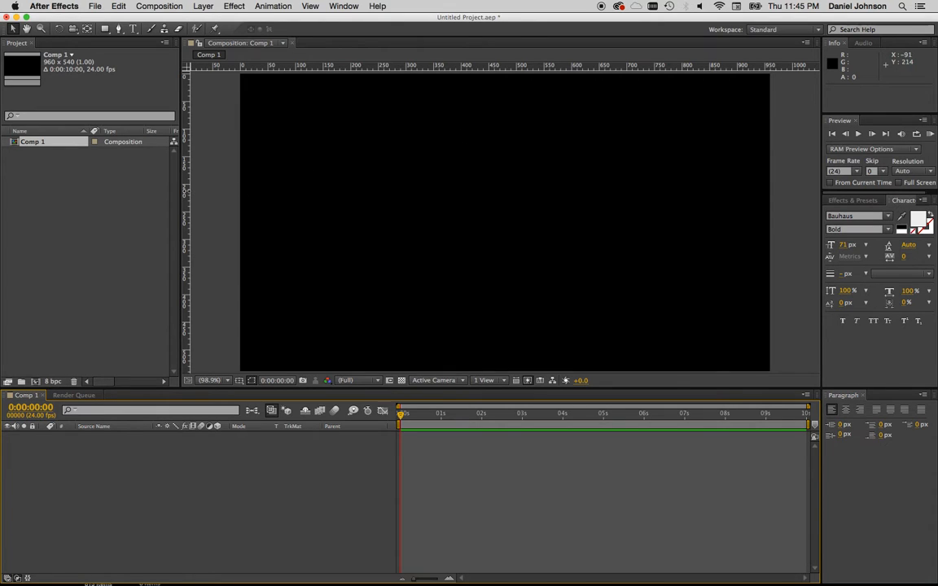
pyautogui.moveTo(186, 173); pyautogui.dragTo(506, 187)
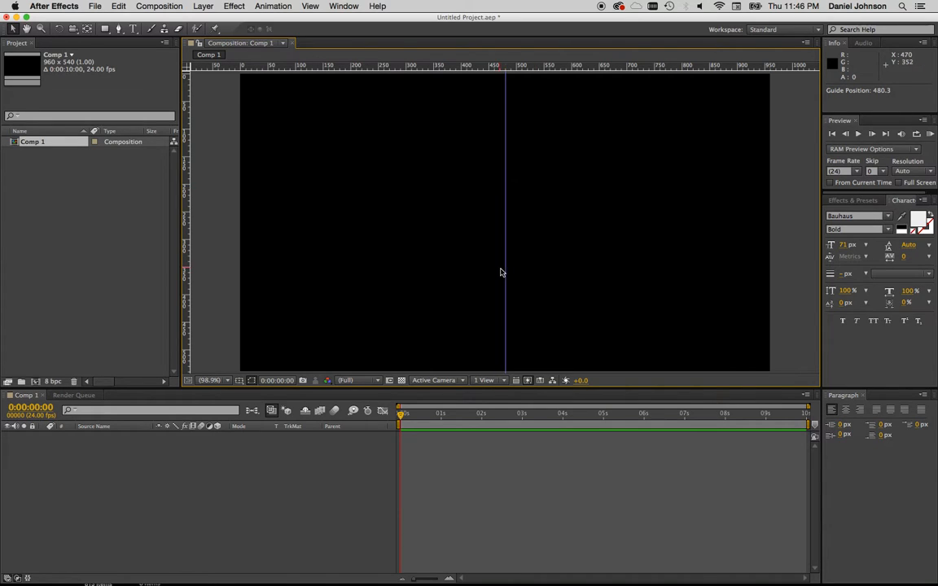
pyautogui.moveTo(407, 67); pyautogui.dragTo(381, 222)
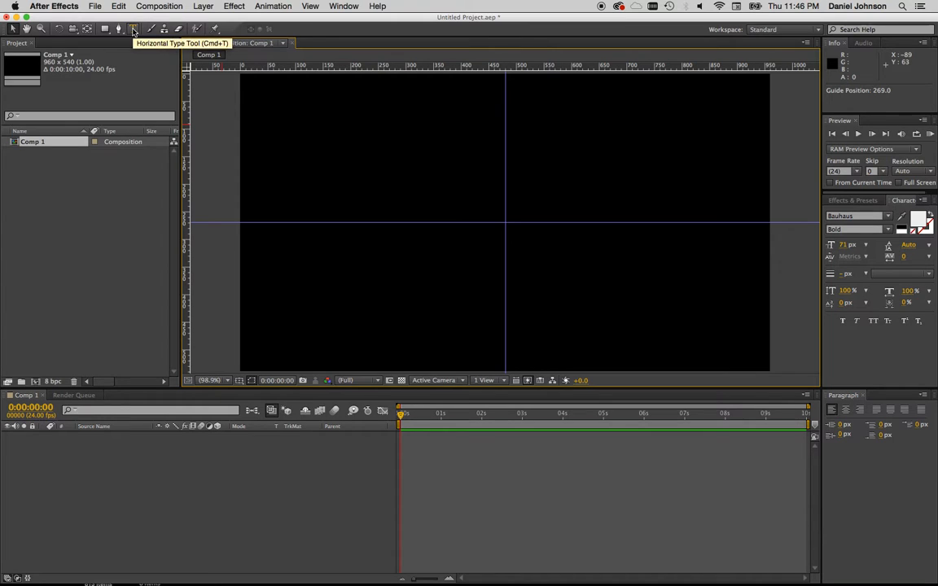
# Step: Add a horizontal text layer reading "textAnimate" in the upper-left area of the composition
pyautogui.click(133, 29)
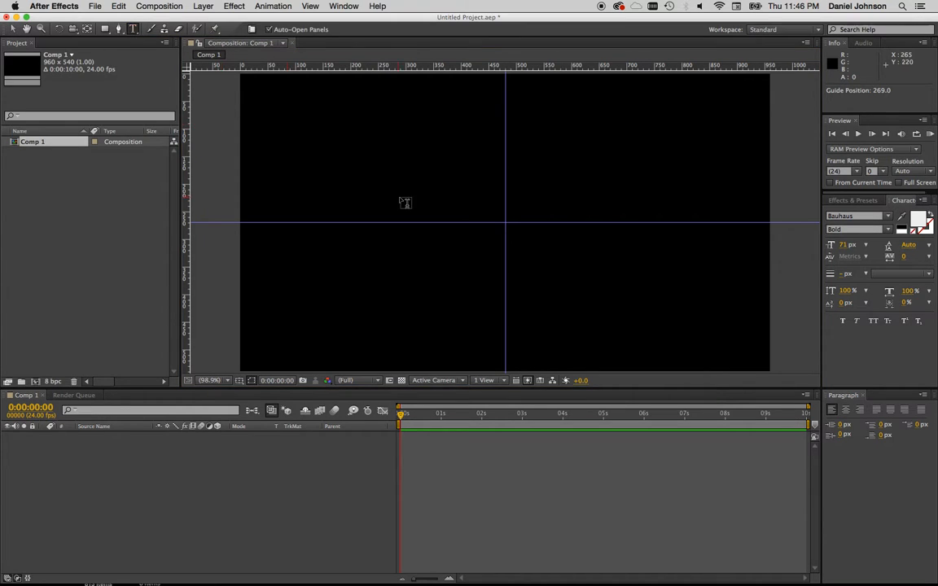
pyautogui.click(335, 196)
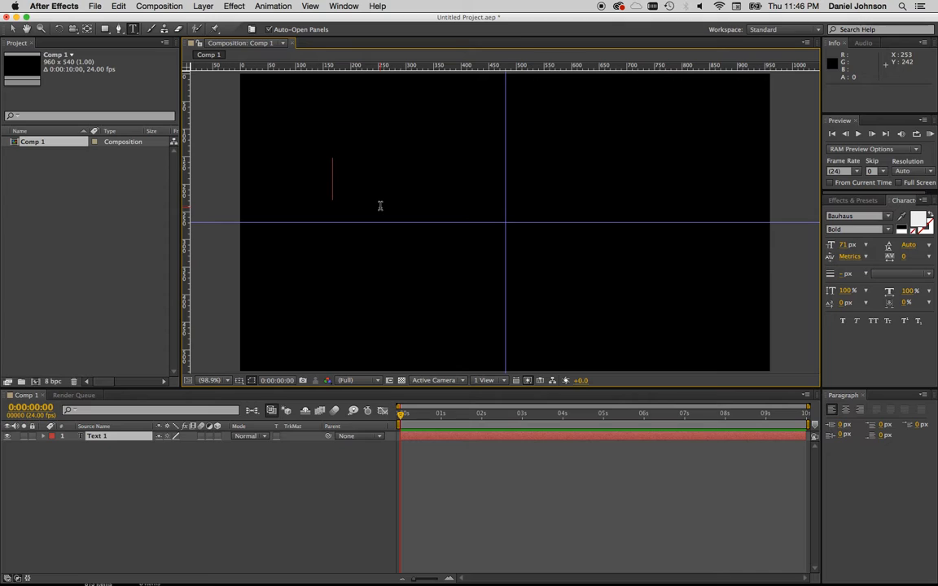
pyautogui.write('textAn')
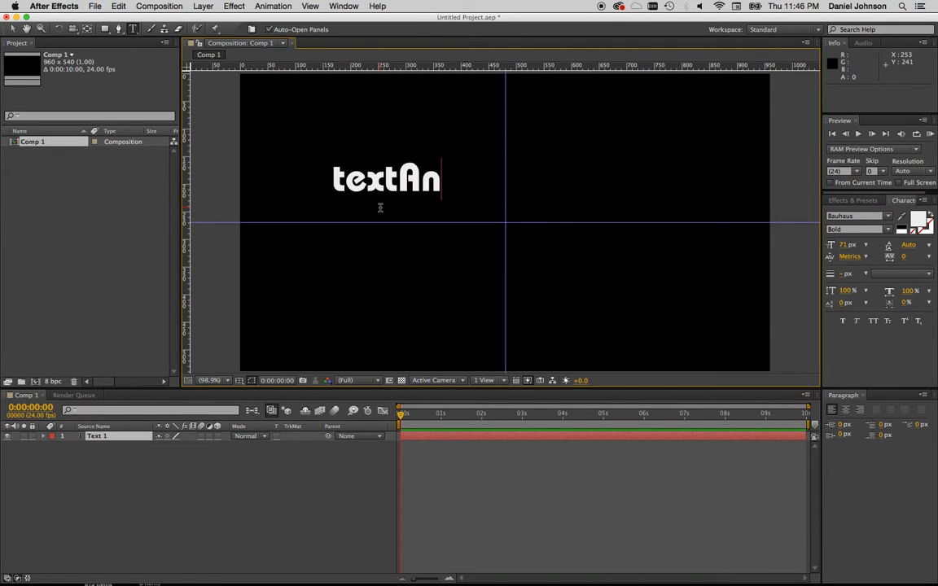
pyautogui.write('imate')
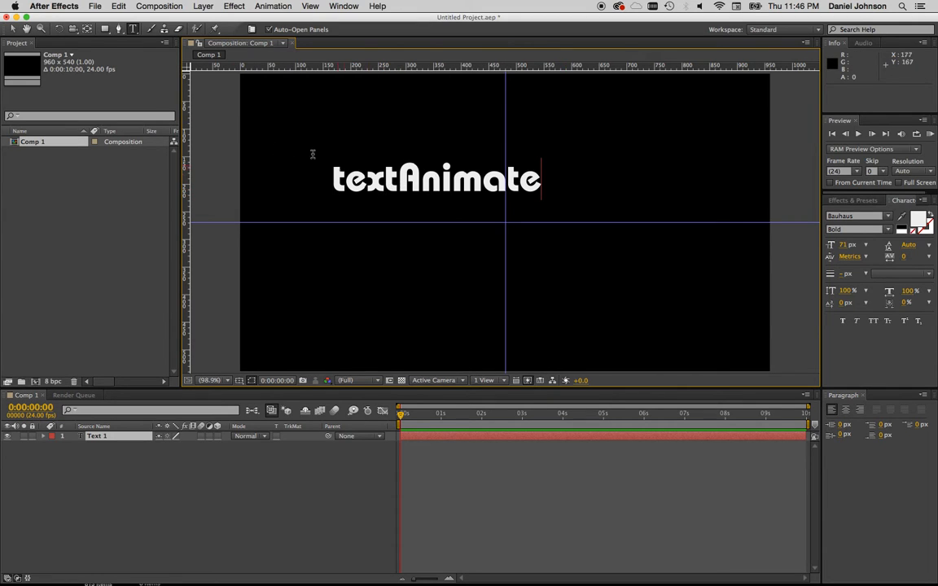
pyautogui.click(15, 30)
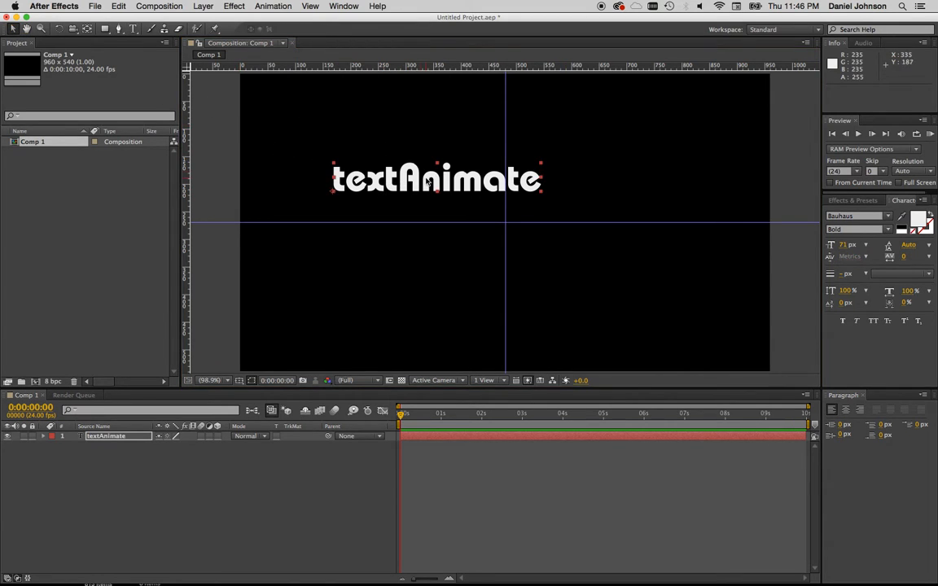
# Step: Move the text along the horizontal guide to about -389, 269, outside the frame's left edge, and keyframe its Position at 0:00:00:00
pyautogui.moveTo(436, 187); pyautogui.dragTo(412, 219)
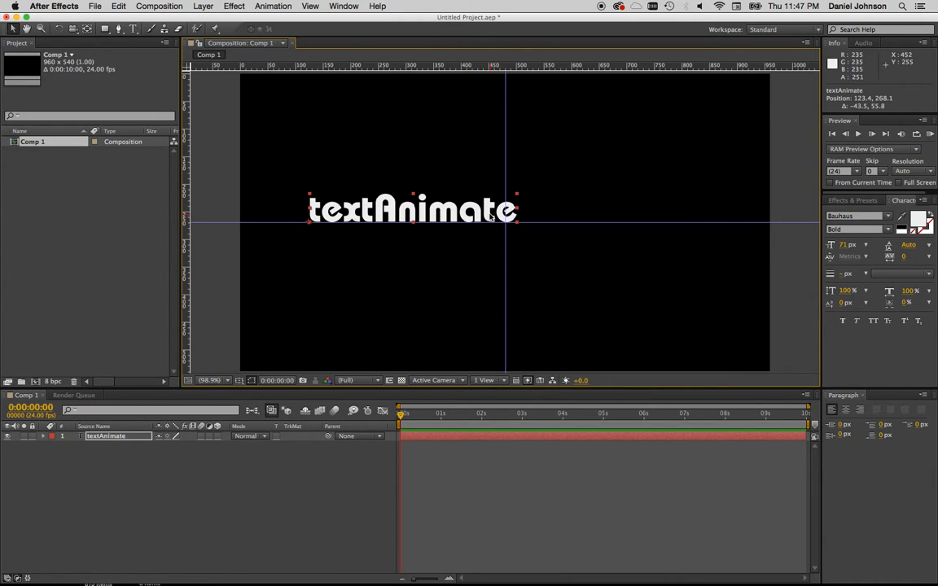
pyautogui.moveTo(491, 216); pyautogui.dragTo(205, 218)
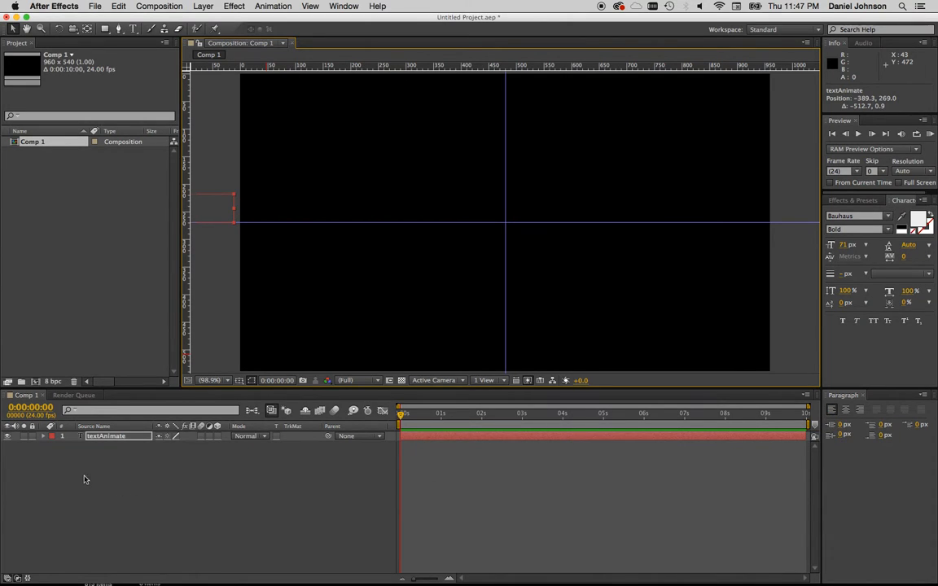
pyautogui.click(43, 438)
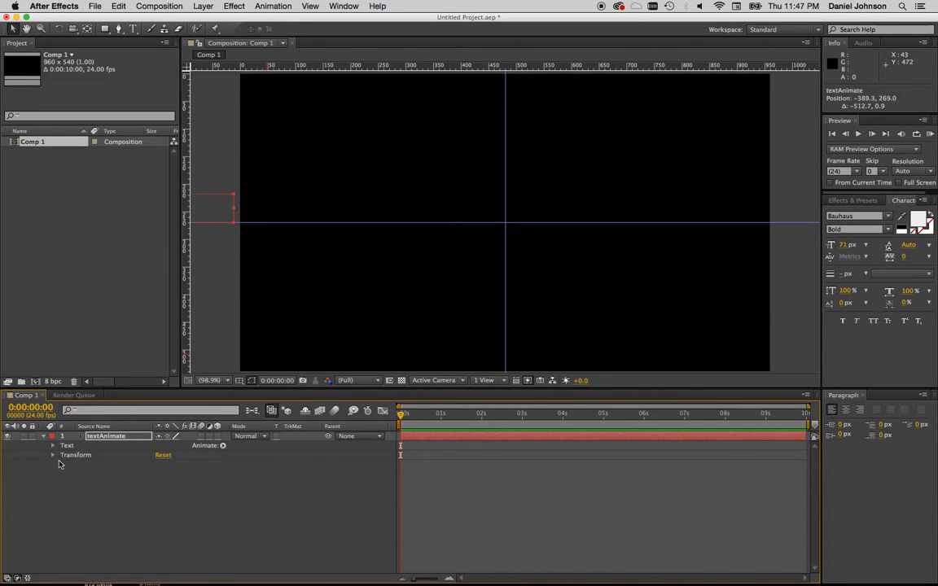
pyautogui.click(53, 455)
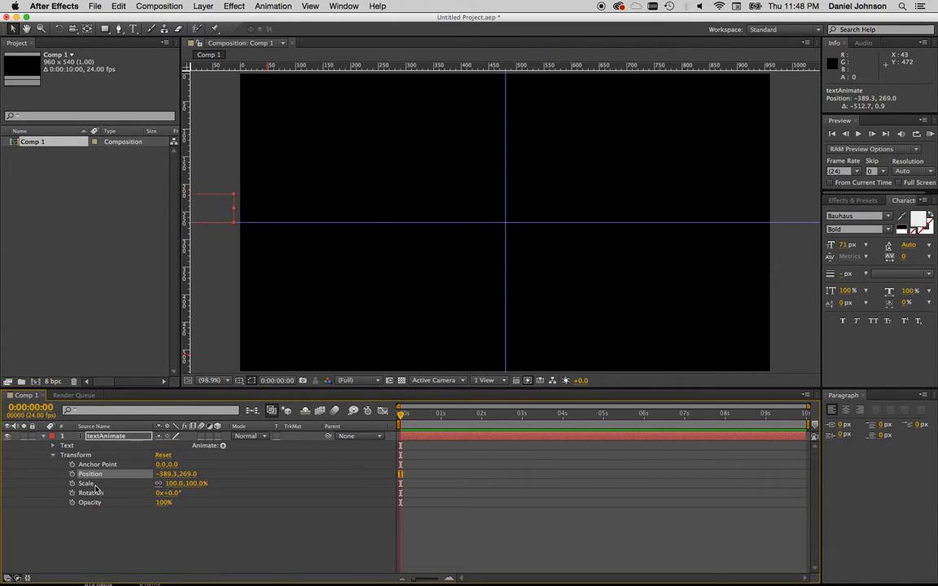
pyautogui.click(72, 474)
pyautogui.moveTo(403, 479)
# Step: At 0:00:09:23, move the text horizontally past the frame's right edge to about 991, 269 as a second Position keyframe
pyautogui.moveTo(401, 417); pyautogui.dragTo(810, 420)
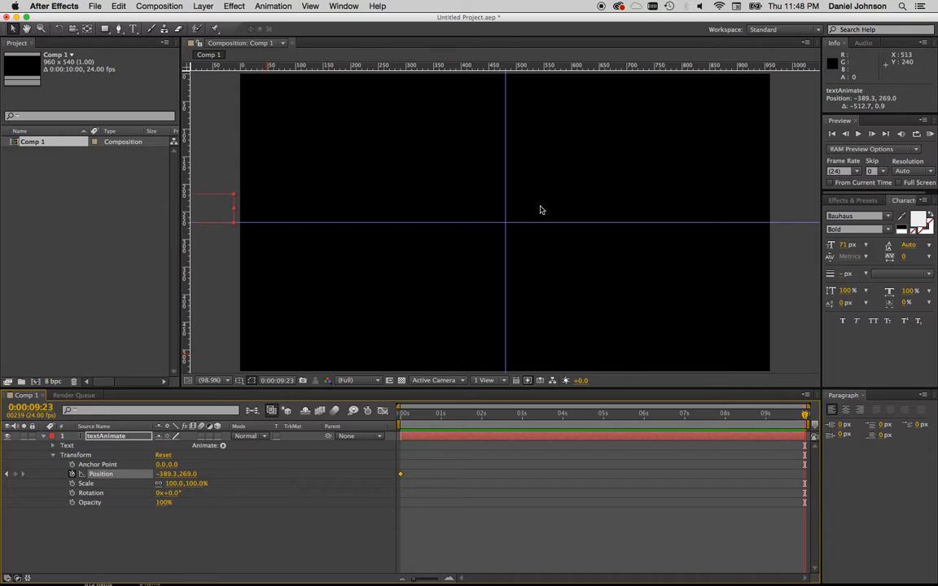
pyautogui.hotkey('shift', 'Right')
pyautogui.hotkey('shift', 'Right')
pyautogui.hotkey('shift', 'Right')
pyautogui.hotkey('shift', 'Right')
pyautogui.hotkey('shift', 'Right')
pyautogui.hotkey('shift', 'Right')
pyautogui.hotkey('shift', 'Right')
pyautogui.hotkey('shift', 'Right')
pyautogui.hotkey('shift', 'Right')
pyautogui.hotkey('shift', 'Right')
pyautogui.hotkey('shift', 'Right')
pyautogui.hotkey('shift', 'Right')
pyautogui.hotkey('shift', 'Right')
pyautogui.hotkey('shift', 'Right')
pyautogui.hotkey('shift', 'Right')
pyautogui.hotkey('shift', 'Right')
pyautogui.hotkey('shift', 'Right')
pyautogui.hotkey('shift', 'Right')
pyautogui.hotkey('shift', 'Right')
pyautogui.hotkey('shift', 'Right')
pyautogui.hotkey('shift', 'Right')
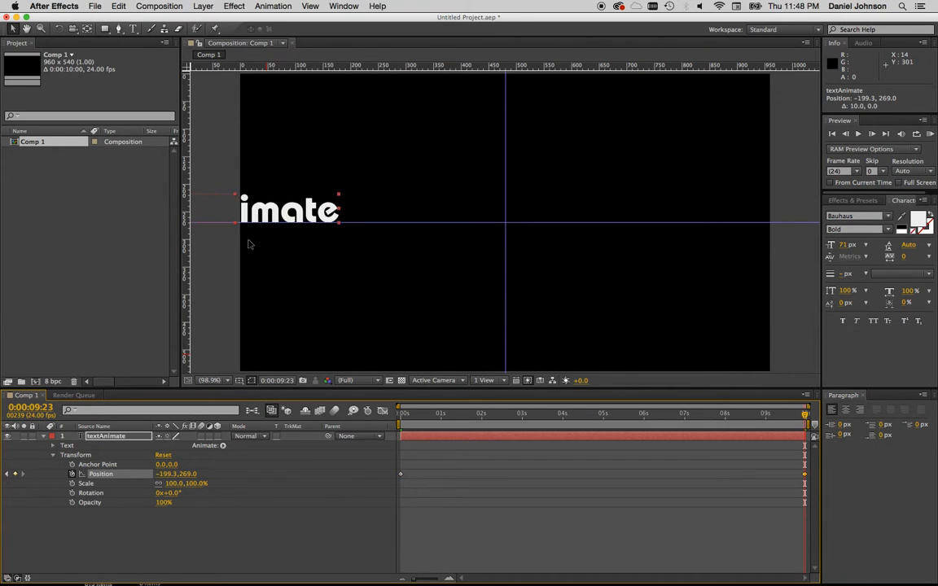
pyautogui.hotkey('shift', 'Right')
pyautogui.hotkey('shift', 'Right')
pyautogui.hotkey('shift', 'Right')
pyautogui.hotkey('shift', 'Right')
pyautogui.hotkey('shift', 'Right')
pyautogui.hotkey('shift', 'Right')
pyautogui.hotkey('shift', 'Right')
pyautogui.hotkey('shift', 'Right')
pyautogui.hotkey('shift', 'Right')
pyautogui.hotkey('shift', 'Right')
pyautogui.hotkey('shift', 'Right')
pyautogui.hotkey('shift', 'Right')
pyautogui.hotkey('shift', 'Right')
pyautogui.hotkey('shift', 'Right')
pyautogui.hotkey('shift', 'Right')
pyautogui.hotkey('shift', 'Right')
pyautogui.hotkey('shift', 'Right')
pyautogui.hotkey('shift', 'Right')
pyautogui.hotkey('shift', 'Right')
pyautogui.hotkey('shift', 'Right')
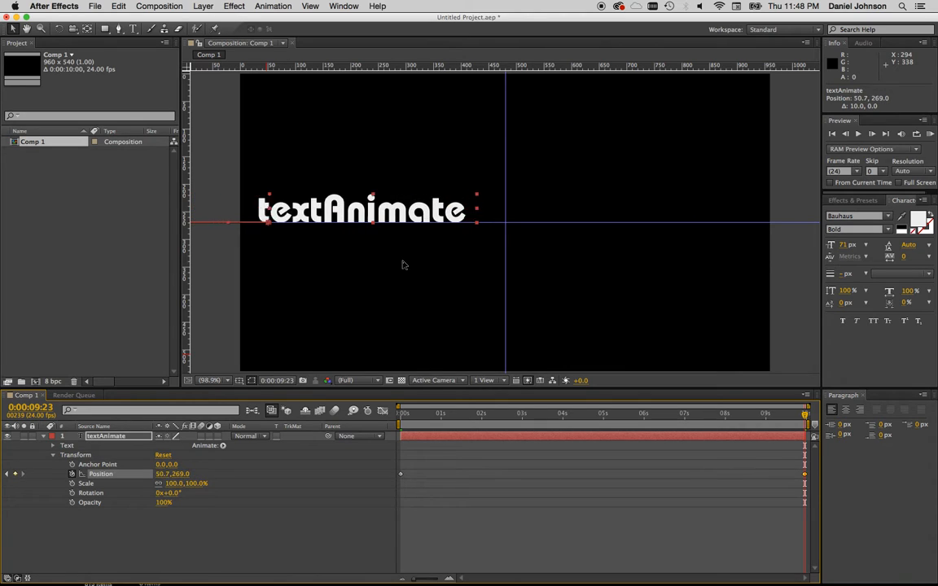
pyautogui.hotkey('shift', 'Right')
pyautogui.hotkey('shift', 'Right')
pyautogui.hotkey('shift', 'Right')
pyautogui.hotkey('shift', 'Right')
pyautogui.hotkey('shift', 'Right')
pyautogui.hotkey('shift', 'Right')
pyautogui.hotkey('shift', 'Right')
pyautogui.hotkey('shift', 'Right')
pyautogui.hotkey('shift', 'Right')
pyautogui.hotkey('shift', 'Right')
pyautogui.hotkey('shift', 'Right')
pyautogui.hotkey('shift', 'Right')
pyautogui.hotkey('shift', 'Right')
pyautogui.hotkey('shift', 'Right')
pyautogui.hotkey('shift', 'Right')
pyautogui.hotkey('shift', 'Right')
pyautogui.hotkey('shift', 'Right')
pyautogui.hotkey('shift', 'Right')
pyautogui.hotkey('shift', 'Right')
pyautogui.hotkey('shift', 'Right')
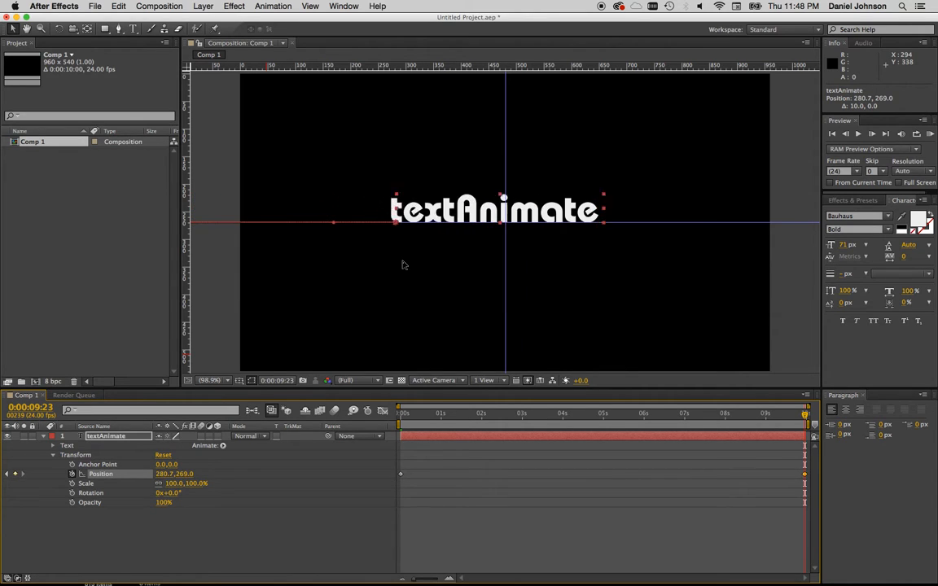
pyautogui.hotkey('shift', 'Right')
pyautogui.hotkey('shift', 'Right')
pyautogui.hotkey('shift', 'Right')
pyautogui.hotkey('shift', 'Right')
pyautogui.hotkey('shift', 'Right')
pyautogui.hotkey('shift', 'Right')
pyautogui.hotkey('shift', 'Right')
pyautogui.hotkey('shift', 'Right')
pyautogui.hotkey('shift', 'Right')
pyautogui.hotkey('shift', 'Right')
pyautogui.hotkey('shift', 'Right')
pyautogui.hotkey('shift', 'Right')
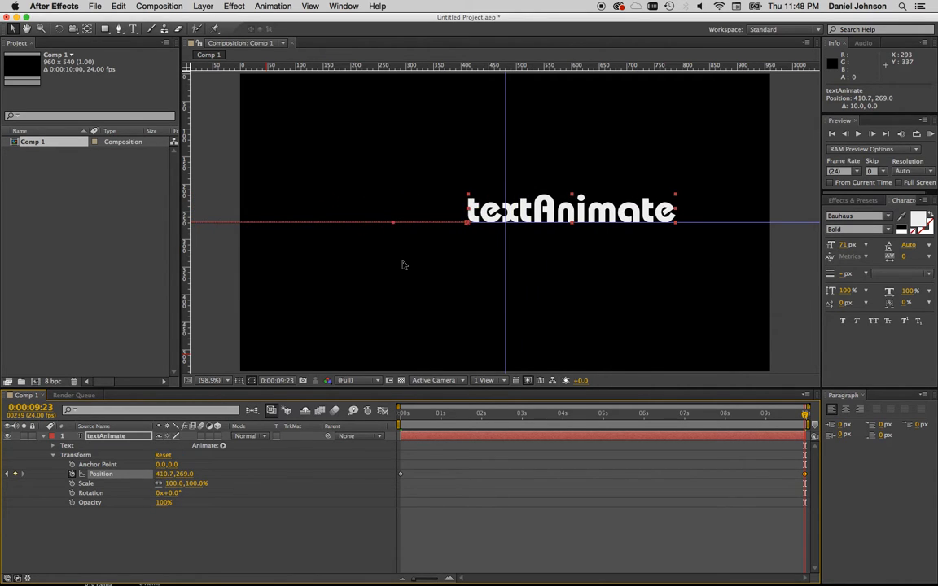
pyautogui.hotkey('shift', 'Right')
pyautogui.hotkey('shift', 'Right')
pyautogui.hotkey('shift', 'Right')
pyautogui.hotkey('shift', 'Right')
pyautogui.hotkey('shift', 'Right')
pyautogui.hotkey('shift', 'Right')
pyautogui.hotkey('shift', 'Right')
pyautogui.hotkey('shift', 'Right')
pyautogui.hotkey('shift', 'Right')
pyautogui.hotkey('shift', 'Right')
pyautogui.hotkey('shift', 'Right')
pyautogui.hotkey('shift', 'Right')
pyautogui.hotkey('shift', 'Right')
pyautogui.hotkey('shift', 'Right')
pyautogui.hotkey('shift', 'Right')
pyautogui.hotkey('shift', 'Right')
pyautogui.hotkey('shift', 'Right')
pyautogui.hotkey('shift', 'Right')
pyautogui.hotkey('shift', 'Right')
pyautogui.hotkey('shift', 'Right')
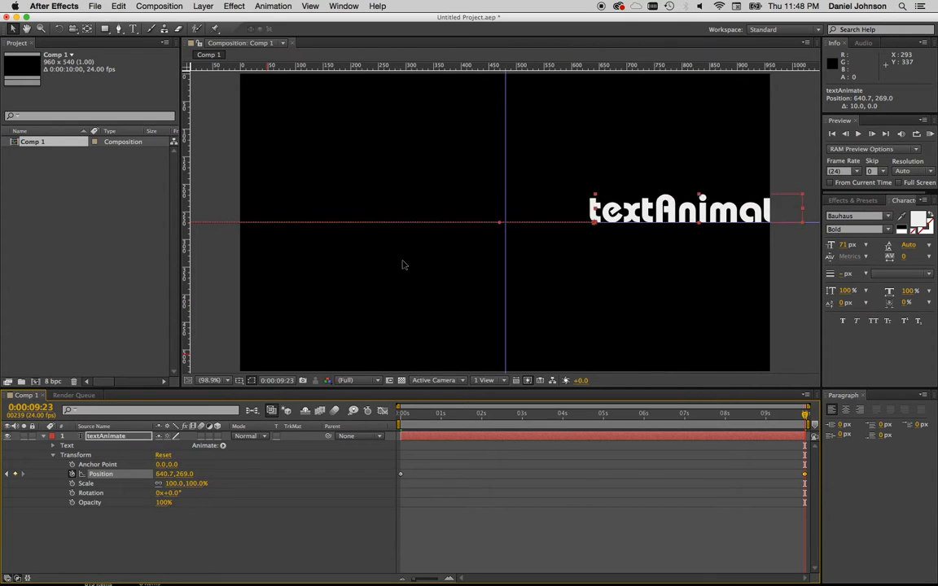
pyautogui.hotkey('shift', 'Right')
pyautogui.hotkey('shift', 'Right')
pyautogui.hotkey('shift', 'Right')
pyautogui.hotkey('shift', 'Right')
pyautogui.hotkey('shift', 'Right')
pyautogui.hotkey('shift', 'Right')
pyautogui.hotkey('shift', 'Right')
pyautogui.hotkey('shift', 'Right')
pyautogui.hotkey('shift', 'Right')
pyautogui.hotkey('shift', 'Right')
pyautogui.hotkey('shift', 'Right')
pyautogui.hotkey('shift', 'Right')
pyautogui.hotkey('shift', 'Right')
pyautogui.hotkey('shift', 'Right')
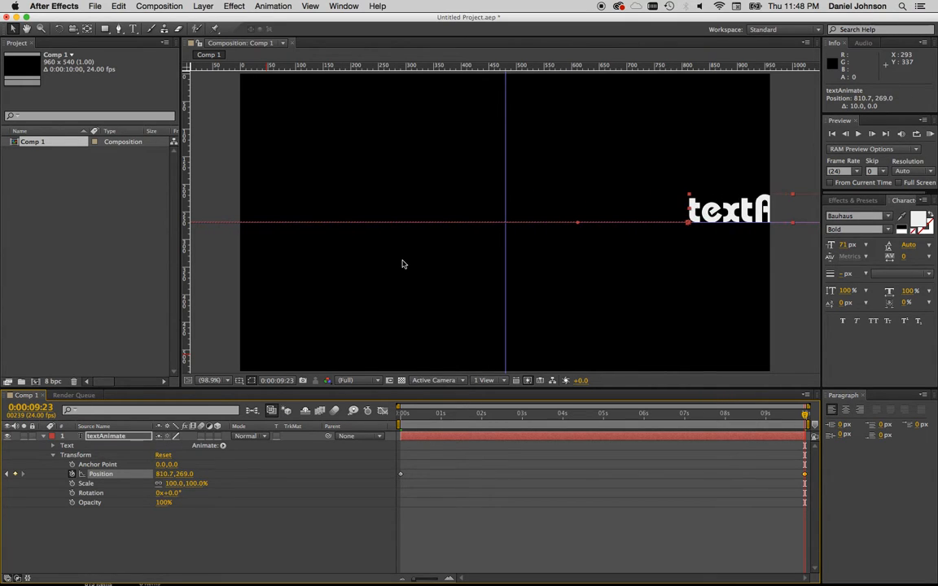
pyautogui.hotkey('shift', 'Right')
pyautogui.hotkey('shift', 'Right')
pyautogui.hotkey('shift', 'Right')
pyautogui.hotkey('shift', 'Right')
pyautogui.hotkey('shift', 'Right')
pyautogui.hotkey('shift', 'Right')
pyautogui.hotkey('shift', 'Right')
pyautogui.hotkey('shift', 'Right')
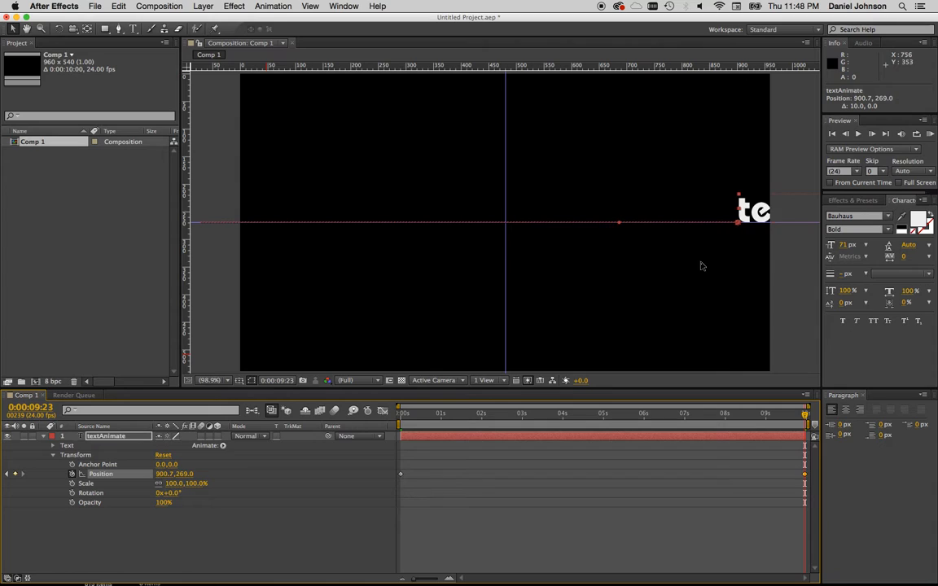
pyautogui.hotkey('shift', 'Right')
pyautogui.hotkey('shift', 'Right')
pyautogui.hotkey('shift', 'Right')
pyautogui.hotkey('shift', 'Right')
pyautogui.hotkey('shift', 'Right')
pyautogui.hotkey('shift', 'Right')
pyautogui.hotkey('shift', 'Right')
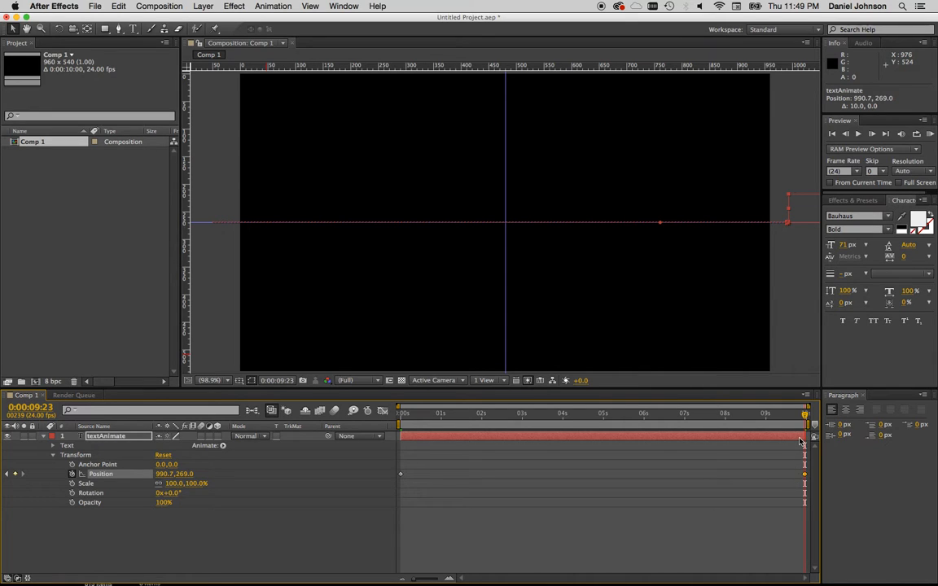
# Step: Preview the text's motion from the start of the composition, then return to the first frame
pyautogui.moveTo(806, 417); pyautogui.dragTo(400, 427)
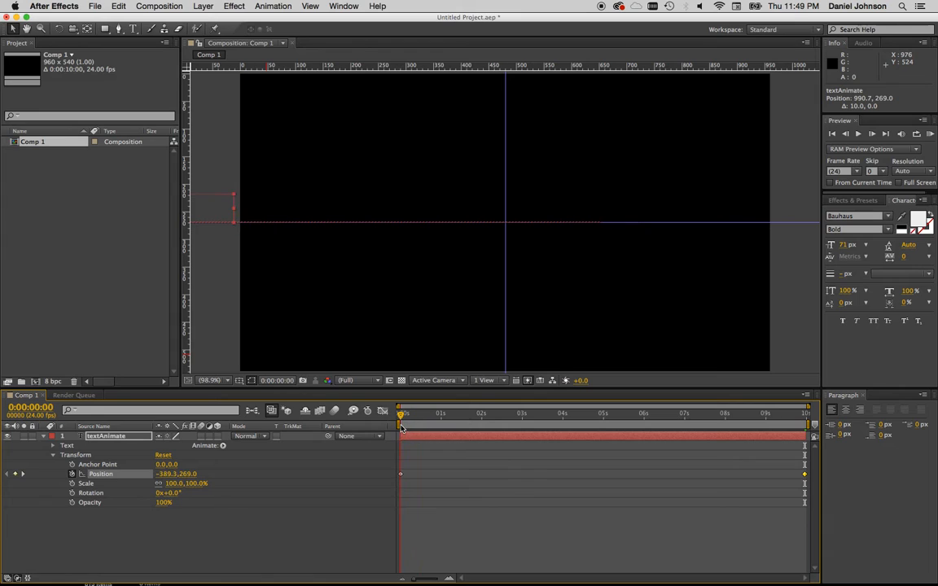
pyautogui.click(858, 134)
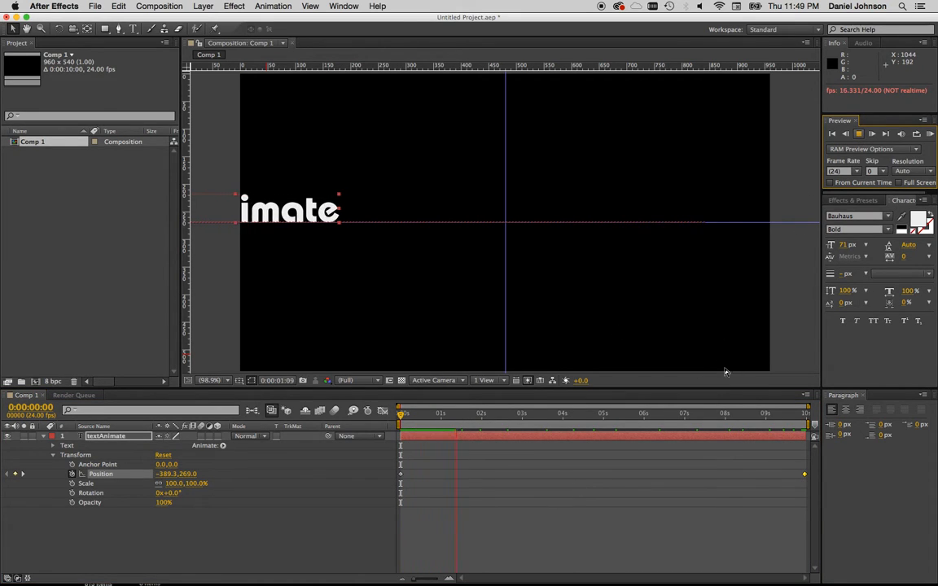
pyautogui.click(859, 135)
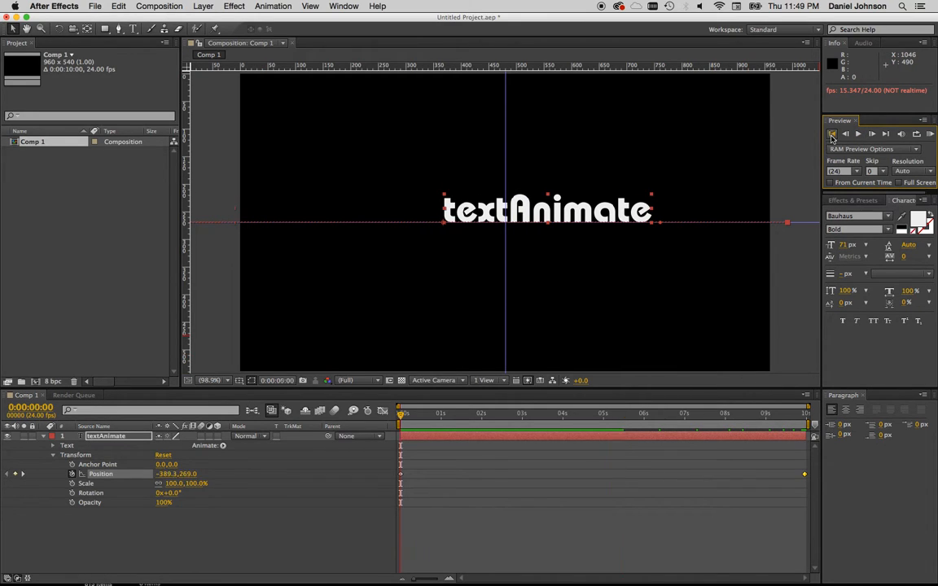
pyautogui.click(832, 133)
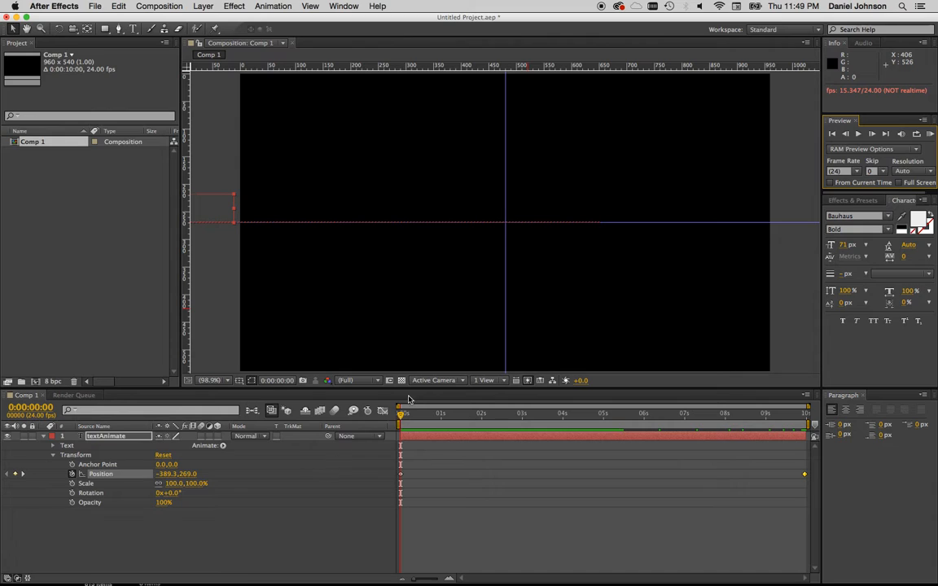
# Step: Scrub through the first three seconds to examine the text's Position between keyframes, ending at 0:00:01:00
pyautogui.moveTo(400, 413); pyautogui.dragTo(460, 416)
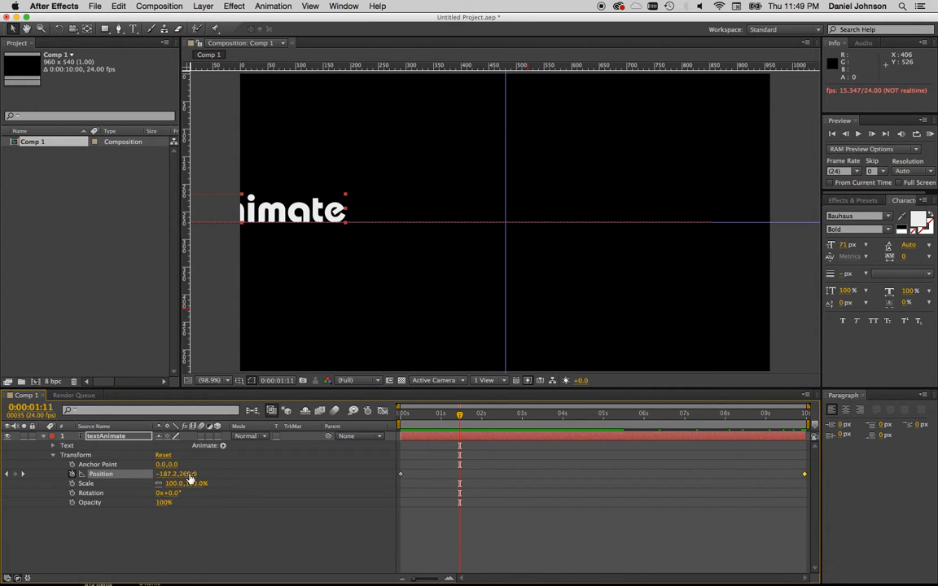
pyautogui.moveTo(460, 416); pyautogui.dragTo(529, 416)
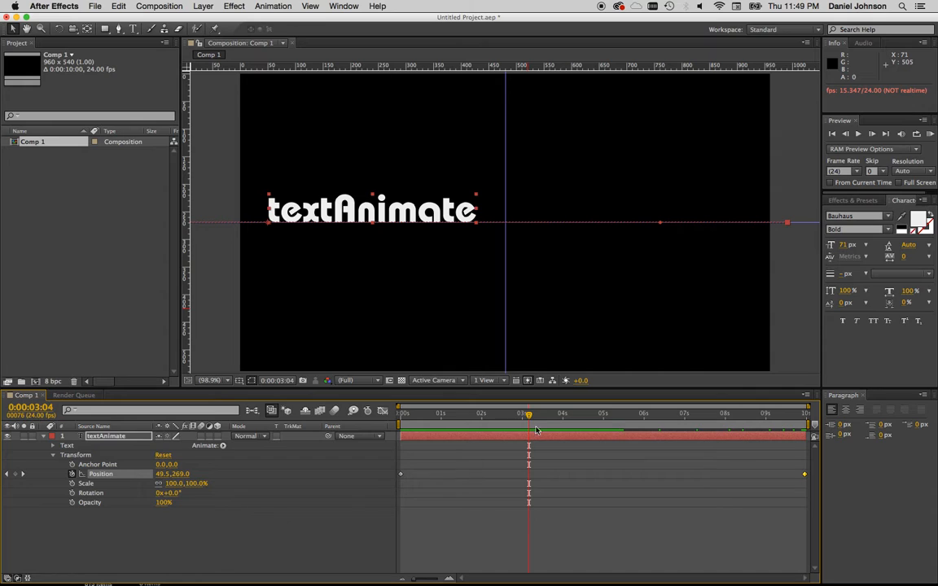
pyautogui.moveTo(521, 418); pyautogui.dragTo(402, 416)
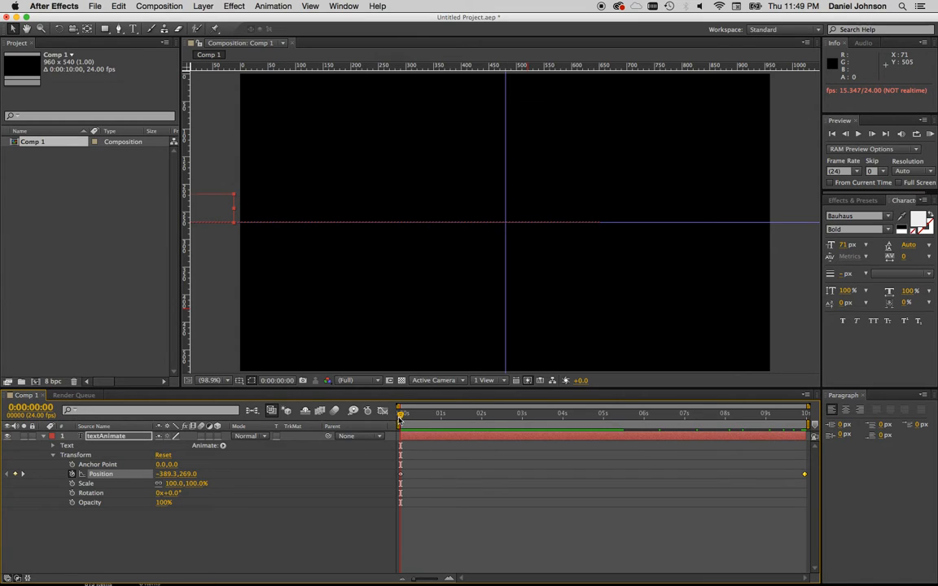
pyautogui.moveTo(402, 416); pyautogui.dragTo(443, 431)
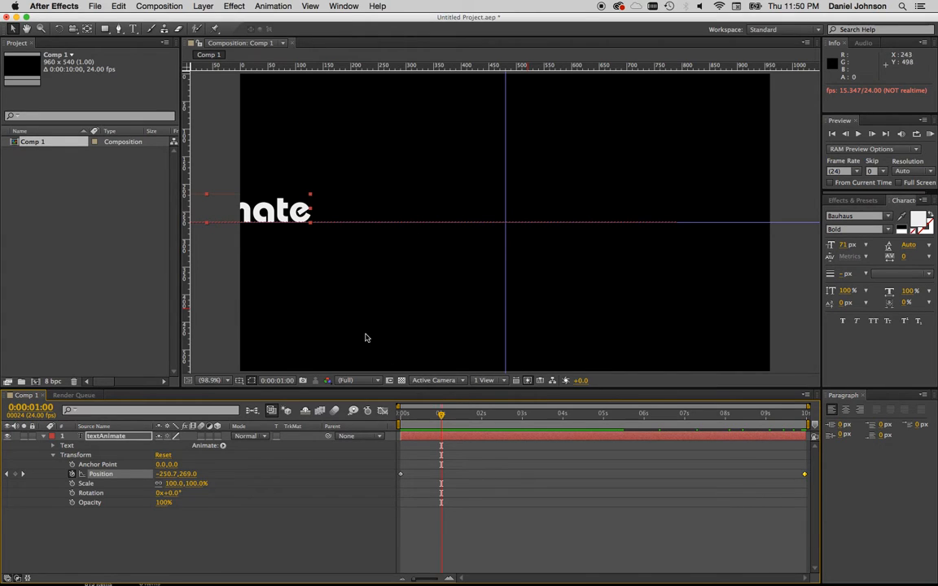
# Step: At 0:00:01:00, move the text horizontally into the frame to about 259, 269 as a new Position keyframe
pyautogui.moveTo(285, 223); pyautogui.dragTo(293, 223)
pyautogui.hotkey('shift', 'Right')
pyautogui.hotkey('shift', 'Right')
pyautogui.hotkey('shift', 'Right')
pyautogui.hotkey('shift', 'Right')
pyautogui.hotkey('shift', 'Right')
pyautogui.hotkey('shift', 'Right')
pyautogui.hotkey('shift', 'Right')
pyautogui.hotkey('shift', 'Right')
pyautogui.hotkey('shift', 'Right')
pyautogui.hotkey('shift', 'Right')
pyautogui.hotkey('shift', 'Right')
pyautogui.hotkey('shift', 'Right')
pyautogui.hotkey('shift', 'Right')
pyautogui.hotkey('shift', 'Right')
pyautogui.hotkey('shift', 'Right')
pyautogui.hotkey('shift', 'Right')
pyautogui.hotkey('shift', 'Right')
pyautogui.hotkey('shift', 'Right')
pyautogui.hotkey('shift', 'Right')
pyautogui.hotkey('shift', 'Right')
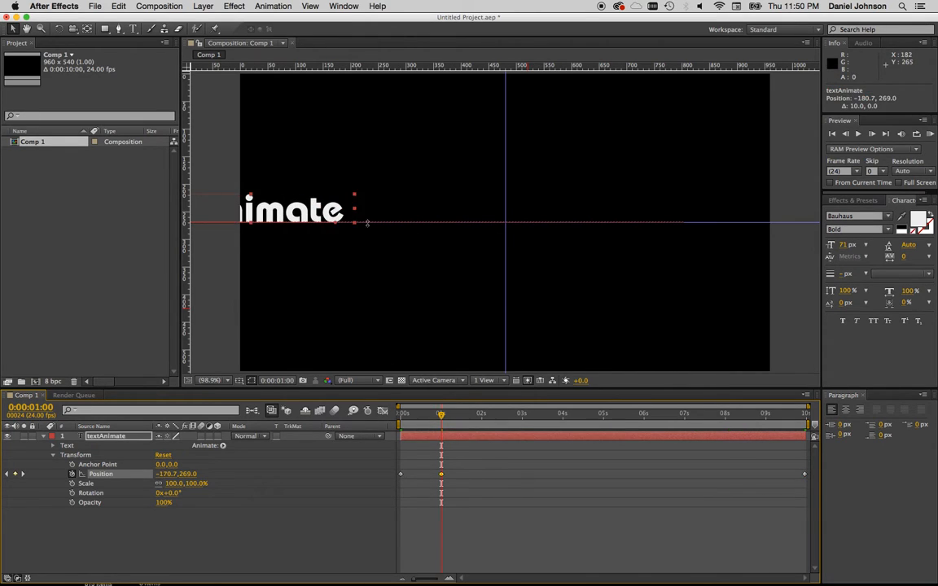
pyautogui.hotkey('shift', 'Right')
pyautogui.hotkey('shift', 'Right')
pyautogui.hotkey('shift', 'Right')
pyautogui.hotkey('shift', 'Right')
pyautogui.hotkey('shift', 'Right')
pyautogui.hotkey('shift', 'Right')
pyautogui.hotkey('shift', 'Right')
pyautogui.hotkey('shift', 'Right')
pyautogui.hotkey('shift', 'Right')
pyautogui.hotkey('shift', 'Right')
pyautogui.hotkey('shift', 'Right')
pyautogui.hotkey('shift', 'Right')
pyautogui.hotkey('shift', 'Right')
pyautogui.hotkey('shift', 'Right')
pyautogui.hotkey('shift', 'Right')
pyautogui.hotkey('shift', 'Right')
pyautogui.hotkey('shift', 'Right')
pyautogui.hotkey('shift', 'Right')
pyautogui.hotkey('shift', 'Right')
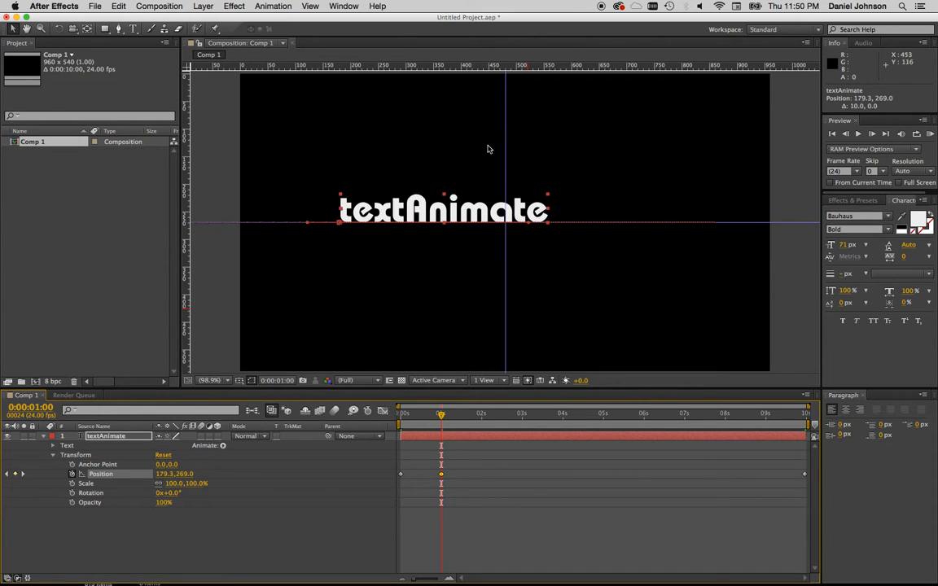
pyautogui.hotkey('shift', 'Right')
pyautogui.hotkey('shift', 'Right')
pyautogui.hotkey('shift', 'Right')
pyautogui.hotkey('shift', 'Right')
pyautogui.hotkey('shift', 'Right')
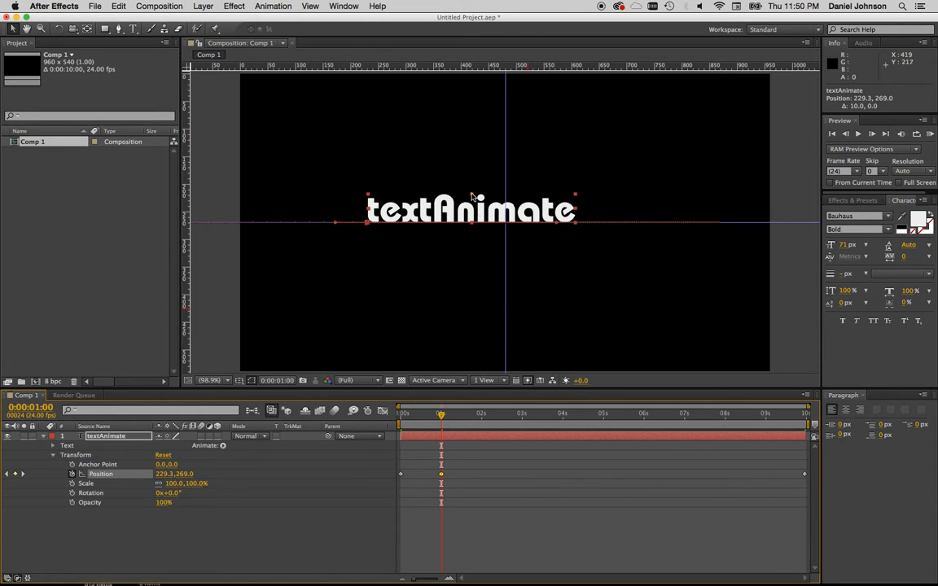
pyautogui.hotkey('shift', 'Right')
pyautogui.hotkey('shift', 'Right')
pyautogui.hotkey('shift', 'Right')
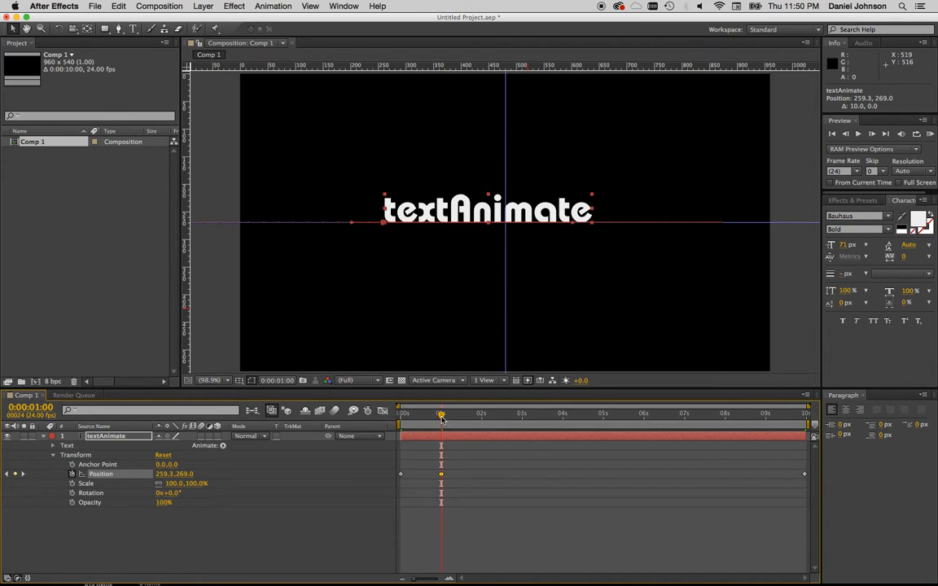
# Step: At 0:00:09:00, move the text horizontally back toward the frame's center to about 342, 269 as another Position keyframe
pyautogui.moveTo(441, 419); pyautogui.dragTo(765, 439)
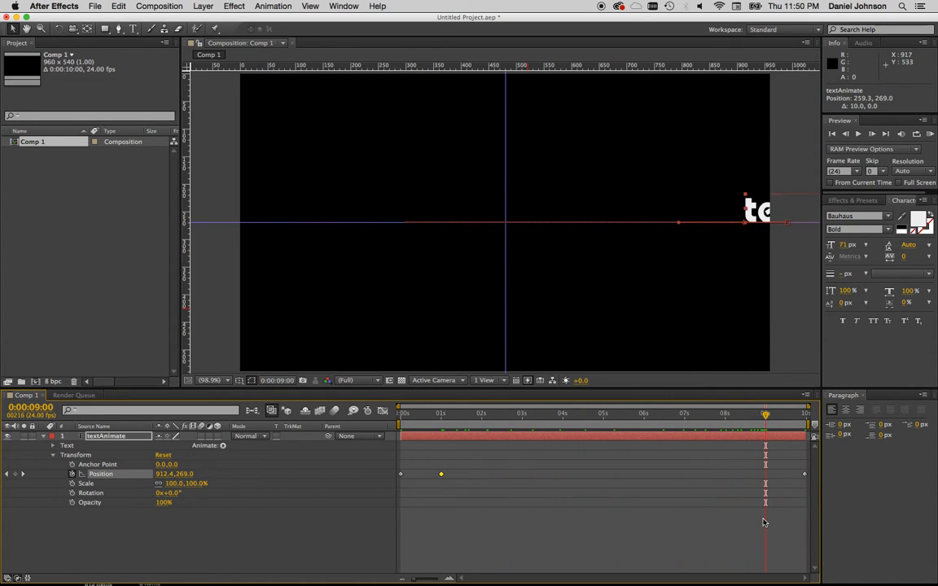
pyautogui.hotkey('shift', 'Left')
pyautogui.hotkey('shift', 'Left')
pyautogui.hotkey('shift', 'Left')
pyautogui.hotkey('shift', 'Left')
pyautogui.hotkey('shift', 'Left')
pyautogui.hotkey('shift', 'Left')
pyautogui.hotkey('shift', 'Left')
pyautogui.hotkey('shift', 'Left')
pyautogui.hotkey('shift', 'Left')
pyautogui.hotkey('shift', 'Left')
pyautogui.hotkey('shift', 'Left')
pyautogui.hotkey('shift', 'Left')
pyautogui.hotkey('shift', 'Left')
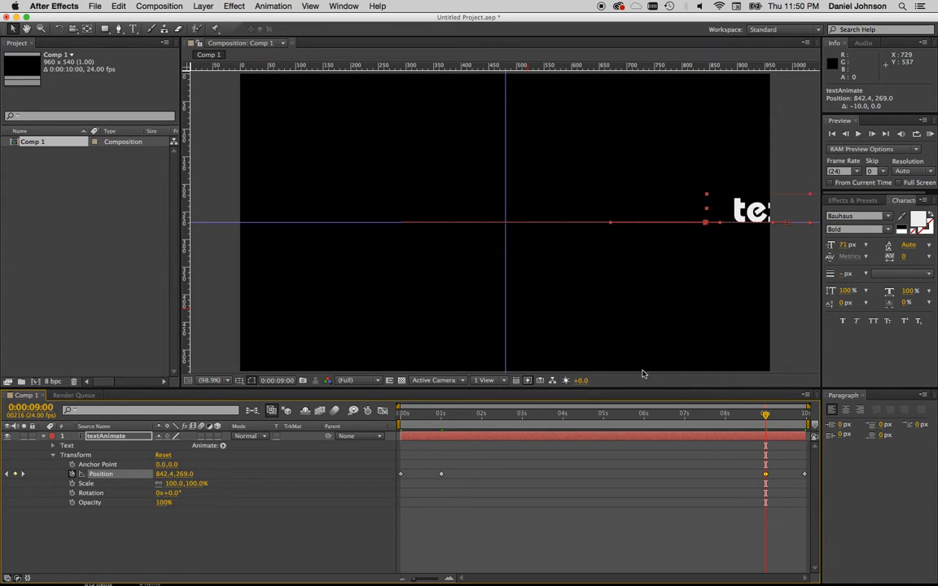
pyautogui.hotkey('shift', 'Left')
pyautogui.hotkey('shift', 'Left')
pyautogui.hotkey('shift', 'Left')
pyautogui.hotkey('shift', 'Left')
pyautogui.hotkey('shift', 'Left')
pyautogui.hotkey('shift', 'Left')
pyautogui.hotkey('shift', 'Left')
pyautogui.hotkey('shift', 'Left')
pyautogui.hotkey('shift', 'Left')
pyautogui.hotkey('shift', 'Left')
pyautogui.hotkey('shift', 'Left')
pyautogui.hotkey('shift', 'Left')
pyautogui.hotkey('shift', 'Left')
pyautogui.hotkey('shift', 'Left')
pyautogui.hotkey('shift', 'Left')
pyautogui.hotkey('shift', 'Left')
pyautogui.hotkey('shift', 'Left')
pyautogui.hotkey('shift', 'Left')
pyautogui.hotkey('shift', 'Left')
pyautogui.hotkey('shift', 'Left')
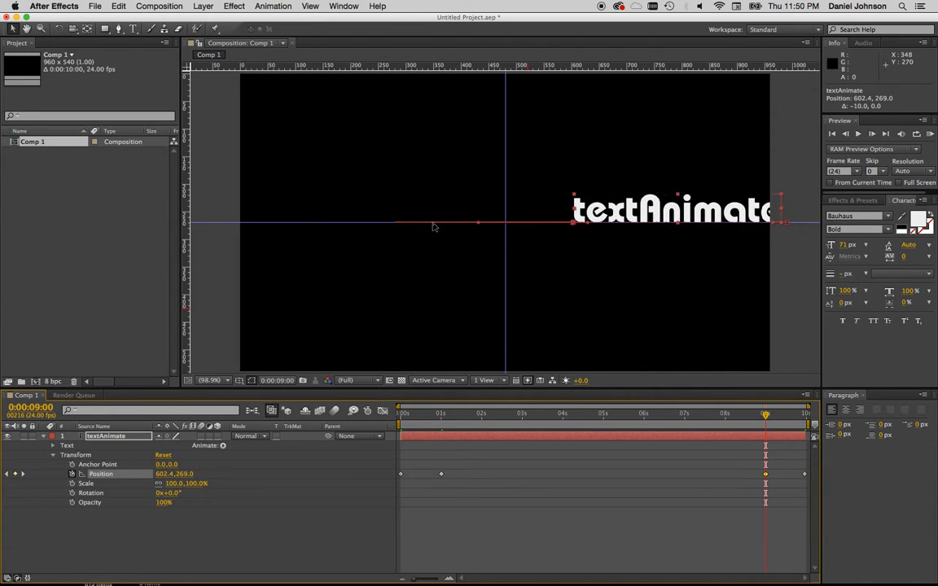
pyautogui.hotkey('shift', 'Left')
pyautogui.hotkey('shift', 'Left')
pyautogui.hotkey('shift', 'Left')
pyautogui.hotkey('shift', 'Left')
pyautogui.hotkey('shift', 'Left')
pyautogui.hotkey('shift', 'Left')
pyautogui.hotkey('shift', 'Left')
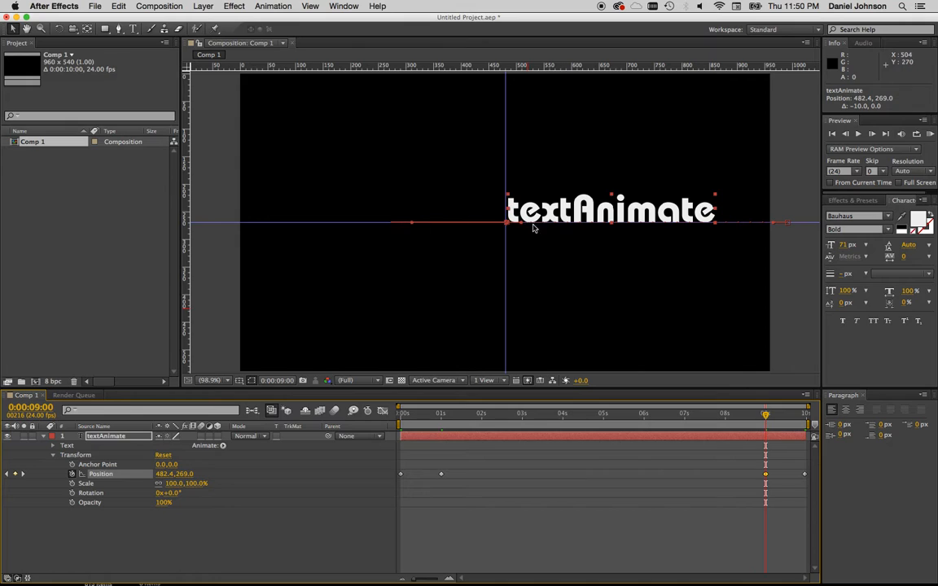
pyautogui.hotkey('shift', 'Left')
pyautogui.hotkey('shift', 'Left')
pyautogui.hotkey('shift', 'Left')
pyautogui.hotkey('shift', 'Left')
pyautogui.hotkey('shift', 'Left')
pyautogui.hotkey('shift', 'Left')
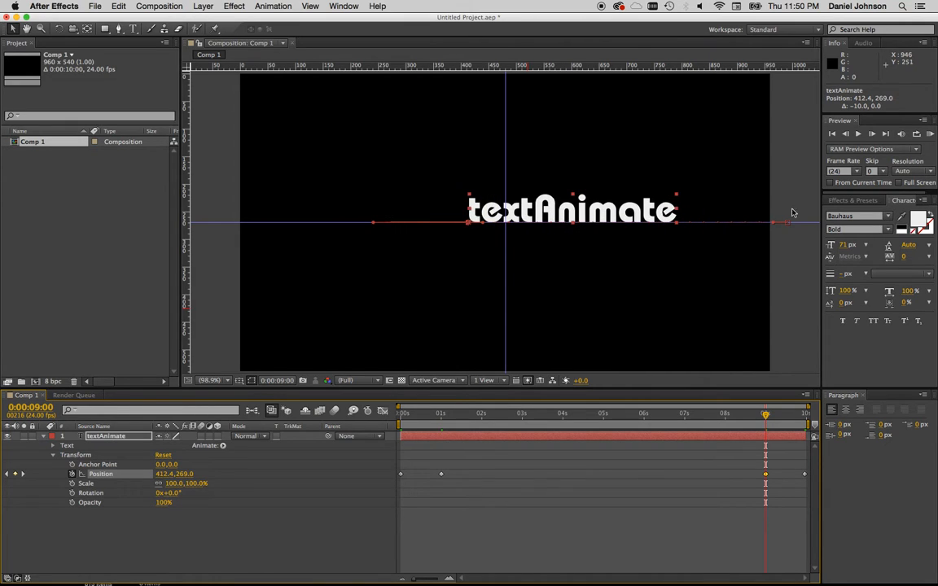
pyautogui.hotkey('shift', 'Left')
pyautogui.hotkey('shift', 'Left')
pyautogui.hotkey('shift', 'Left')
pyautogui.hotkey('shift', 'Left')
pyautogui.hotkey('shift', 'Left')
pyautogui.hotkey('shift', 'Left')
pyautogui.hotkey('shift', 'Left')
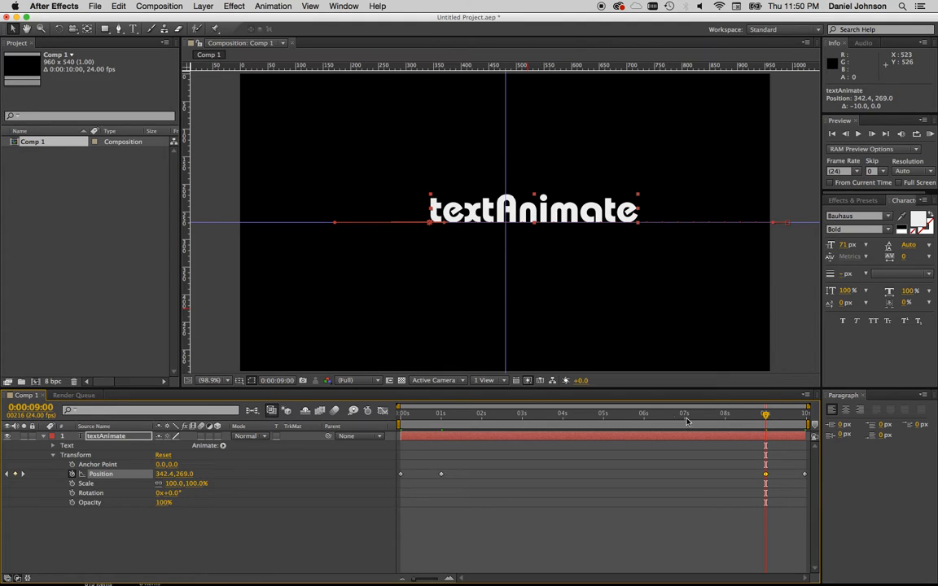
# Step: Set the spatial interpolation of the Position keyframe at 0:00:01:00 to Linear
pyautogui.moveTo(775, 418); pyautogui.dragTo(604, 453)
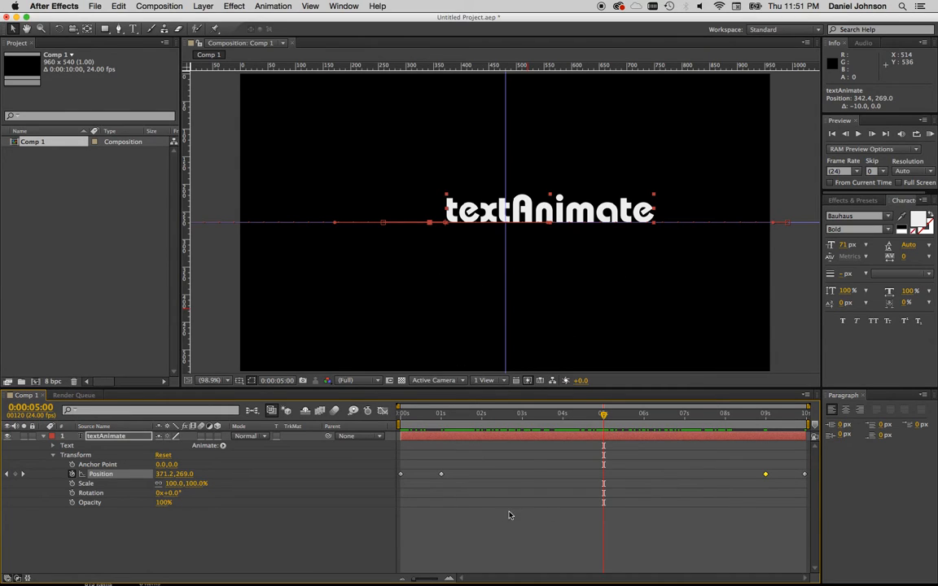
pyautogui.moveTo(606, 417); pyautogui.dragTo(440, 417)
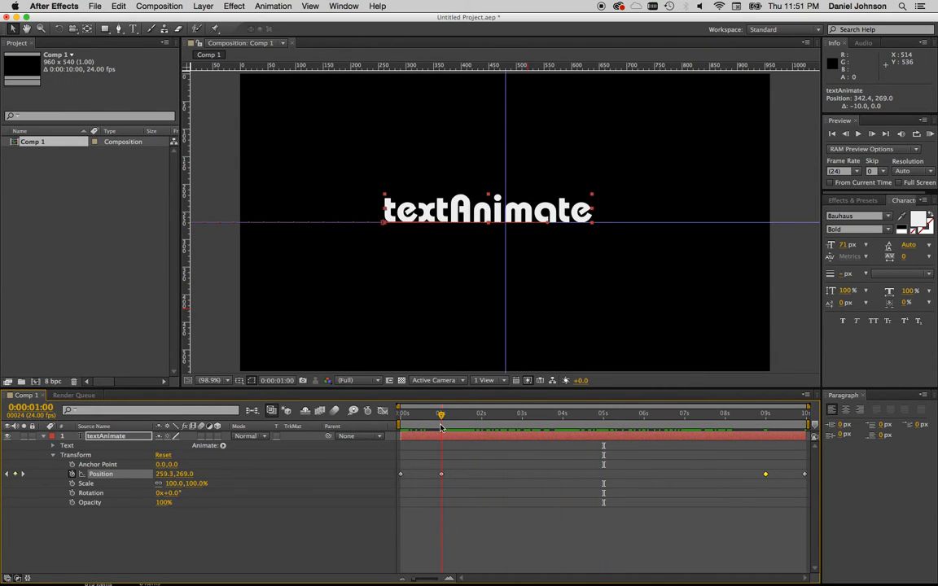
pyautogui.rightClick(442, 478)
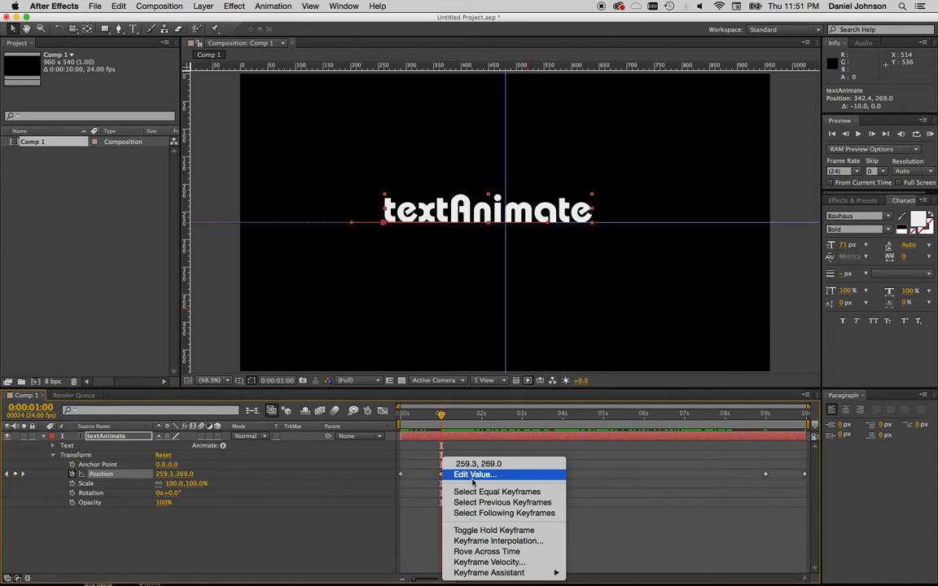
pyautogui.click(536, 543)
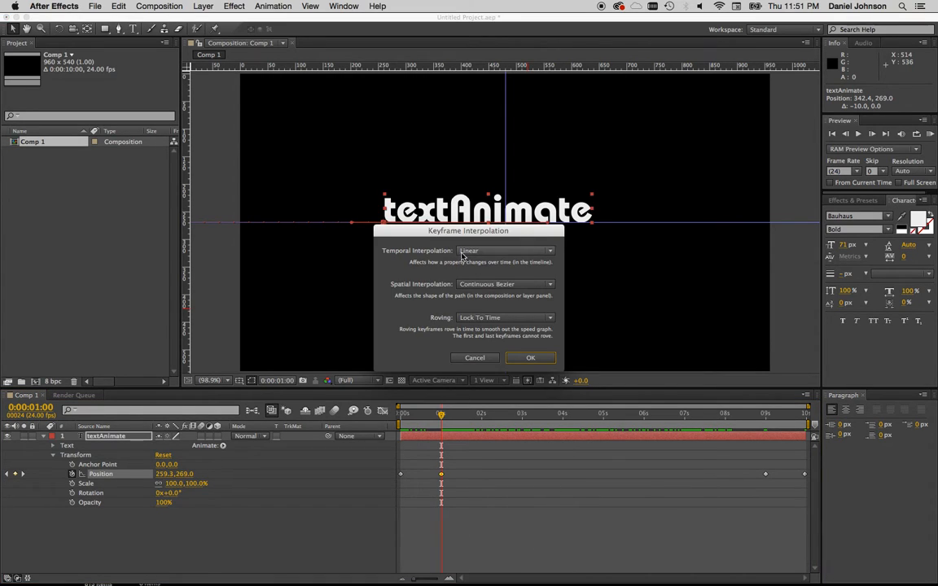
pyautogui.click(511, 286)
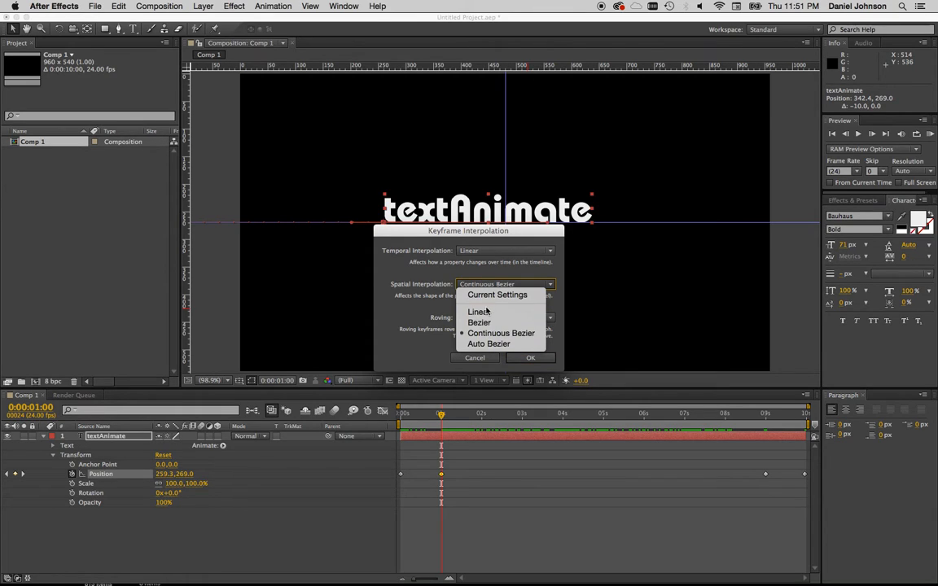
pyautogui.click(488, 314)
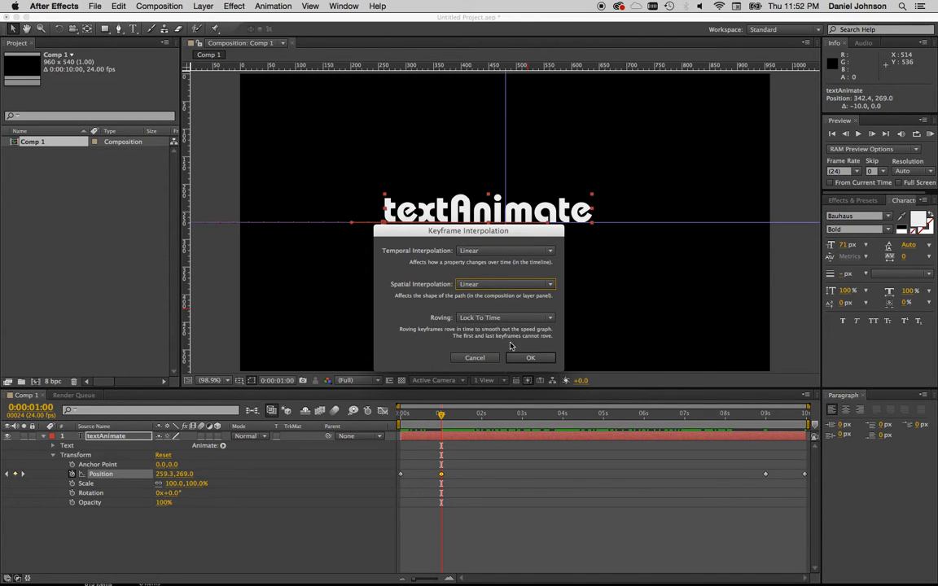
pyautogui.click(530, 357)
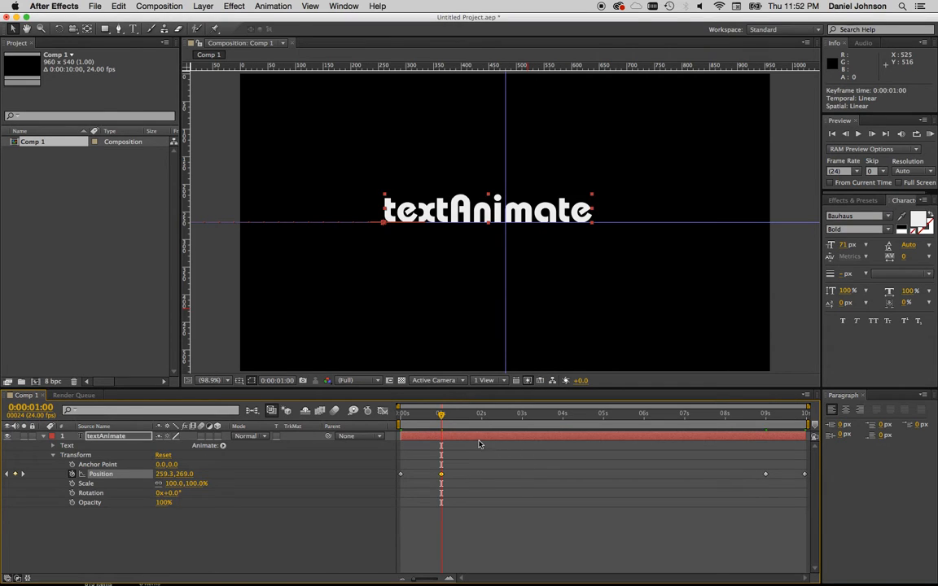
# Step: Set the spatial interpolation of the Position keyframe at 0:00:09:00 to Linear
pyautogui.moveTo(440, 415); pyautogui.dragTo(765, 444)
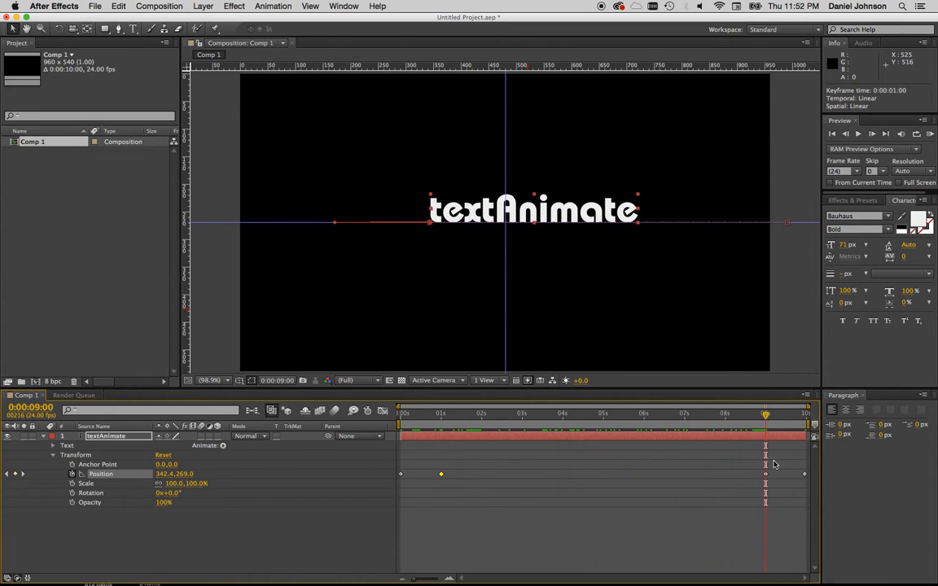
pyautogui.rightClick(768, 474)
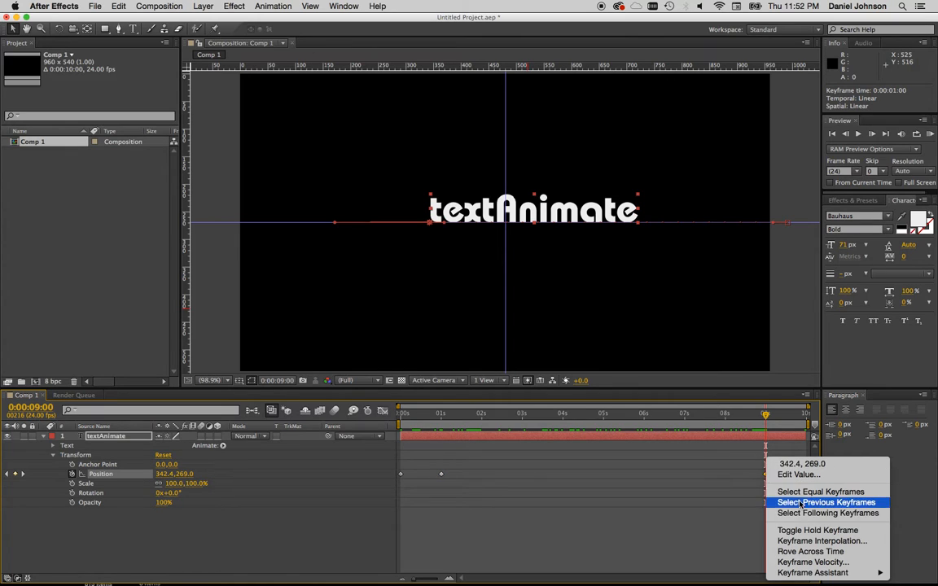
pyautogui.click(821, 541)
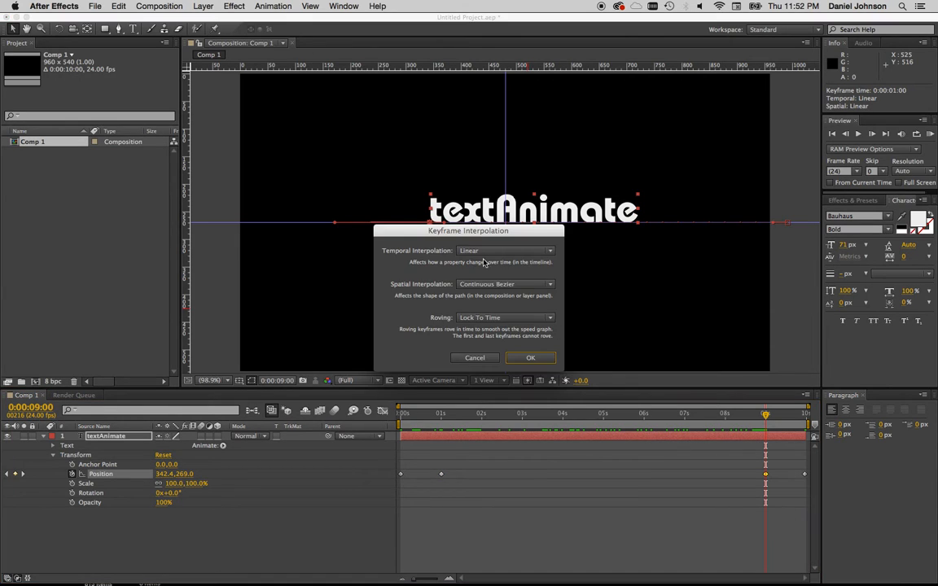
pyautogui.click(489, 285)
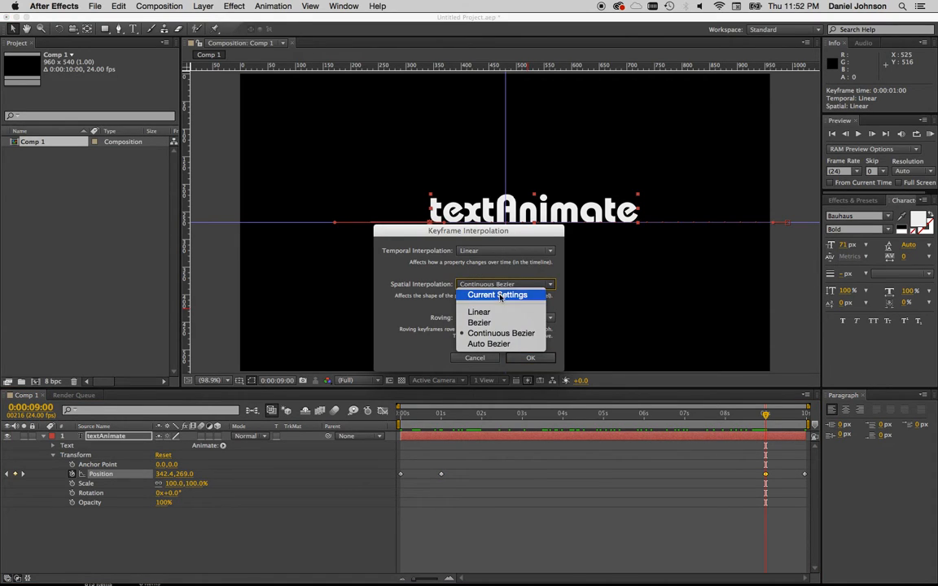
pyautogui.click(492, 313)
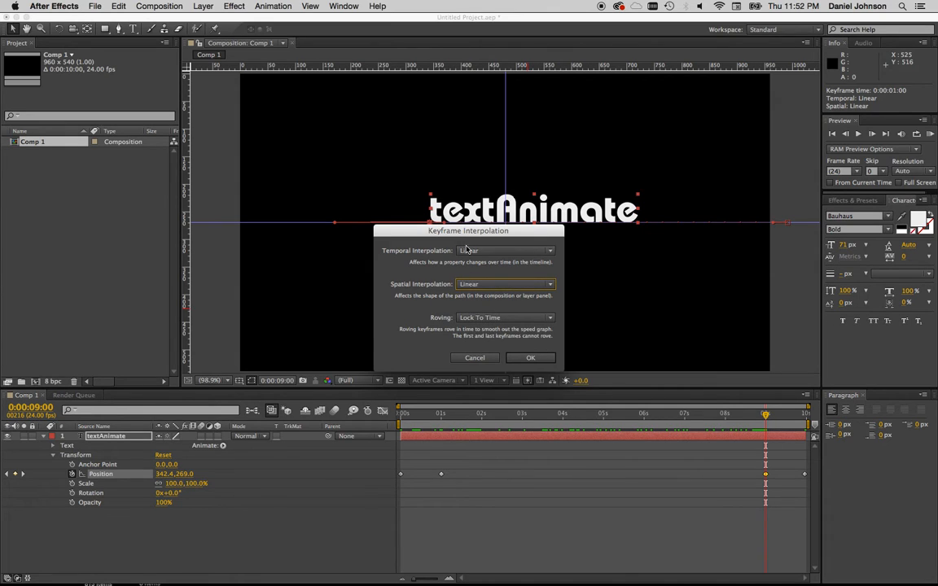
pyautogui.click(530, 358)
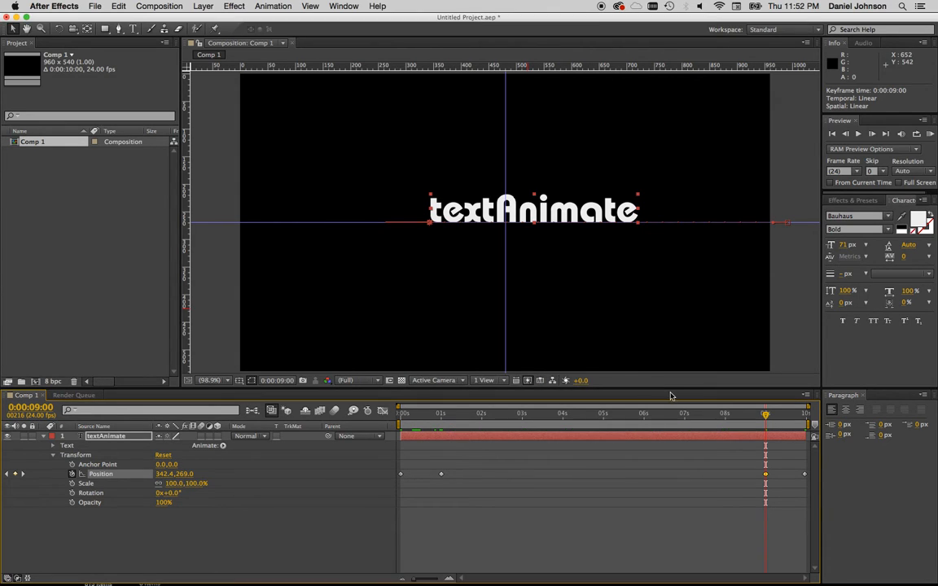
# Step: Play the four-keyframe text animation from the start of the composition, then return to the first frame
pyautogui.click(831, 134)
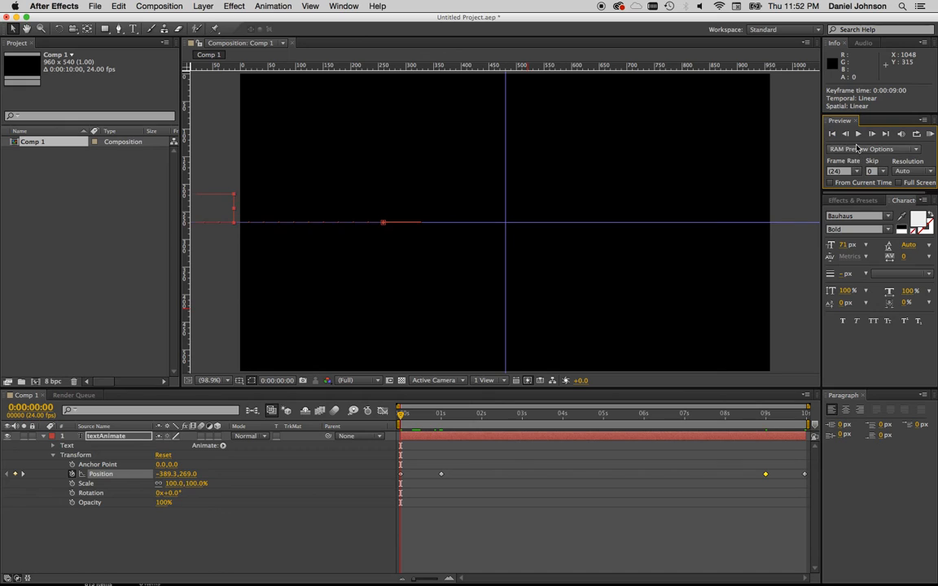
pyautogui.click(858, 135)
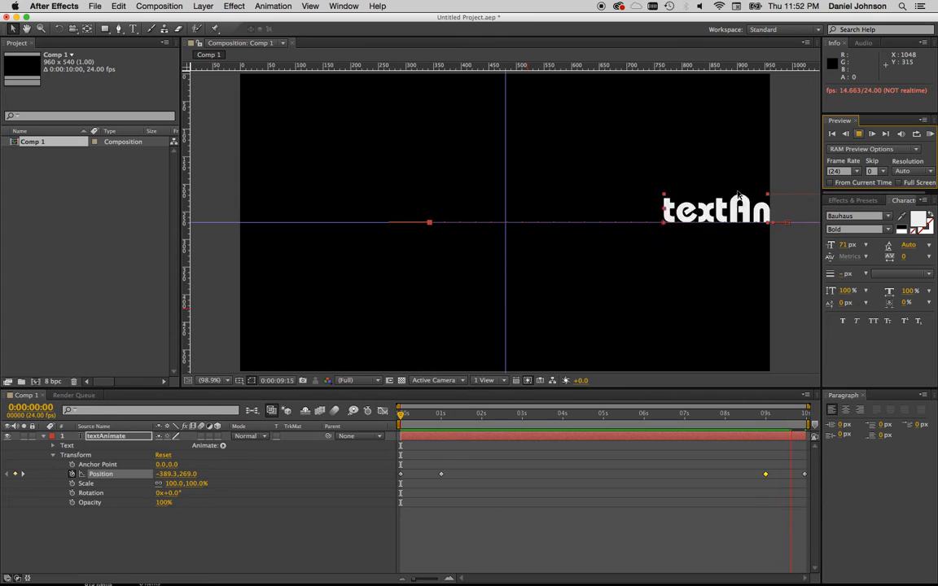
pyautogui.click(834, 135)
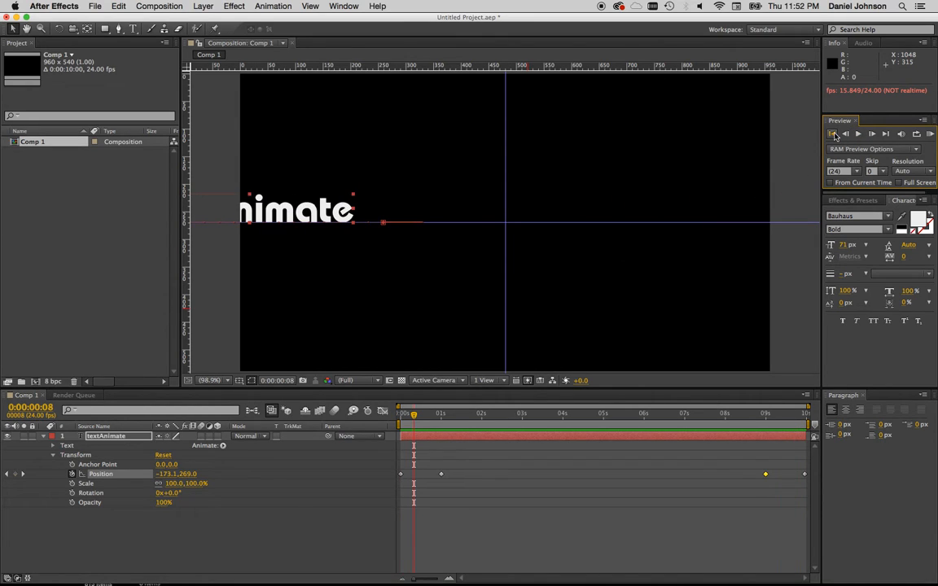
pyautogui.click(834, 135)
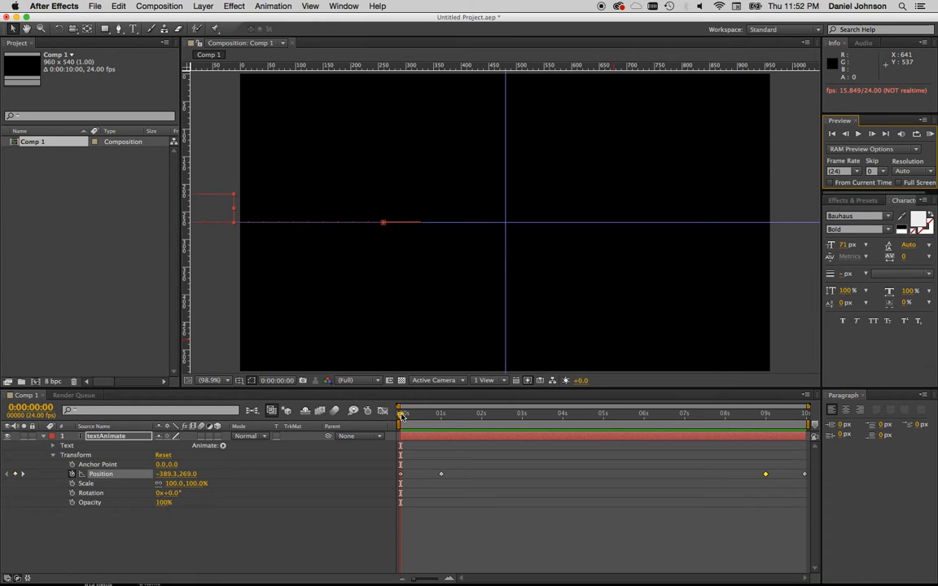
# Step: Check the text's motion around the first second, then apply Easy Ease In to the Position keyframe at 0:00:01:00
pyautogui.moveTo(402, 416); pyautogui.dragTo(447, 416)
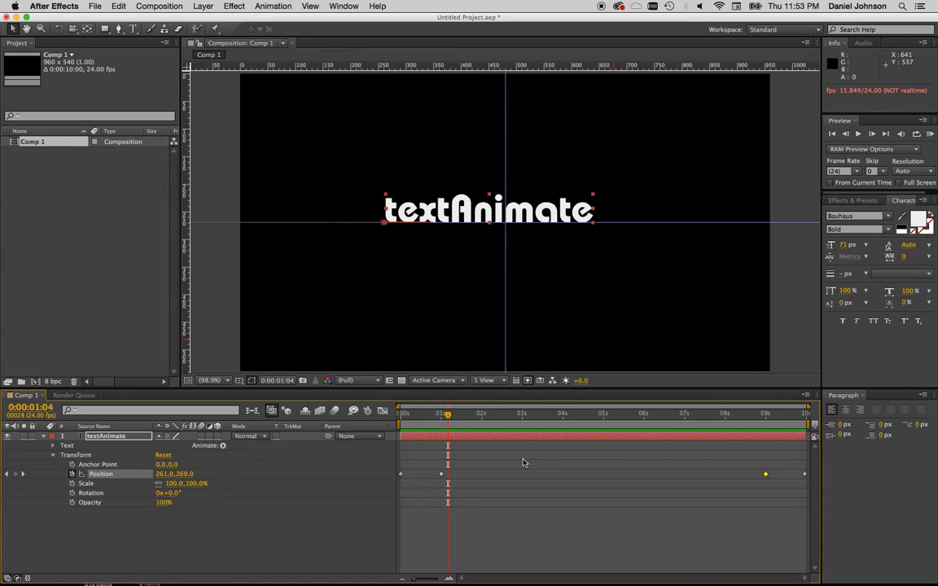
pyautogui.moveTo(447, 415)
pyautogui.mouseDown()
pyautogui.moveTo(404, 416)
pyautogui.moveTo(457, 417)
pyautogui.moveTo(441, 418)
pyautogui.mouseUp()
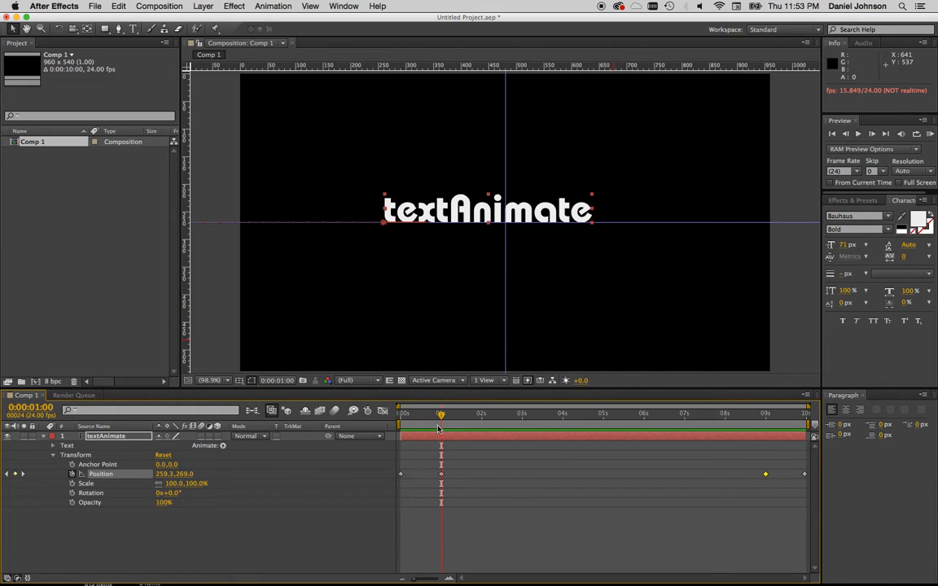
pyautogui.rightClick(440, 476)
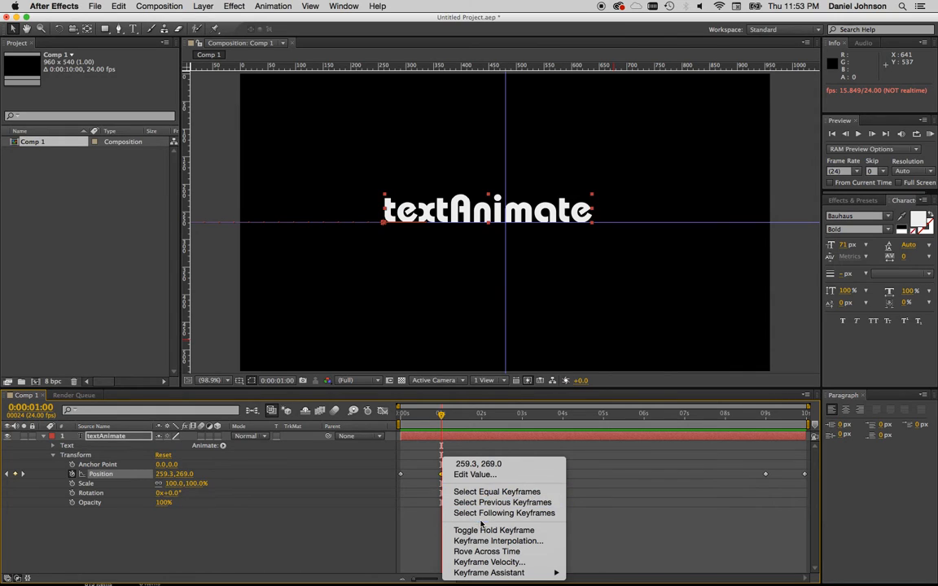
pyautogui.moveTo(525, 572)
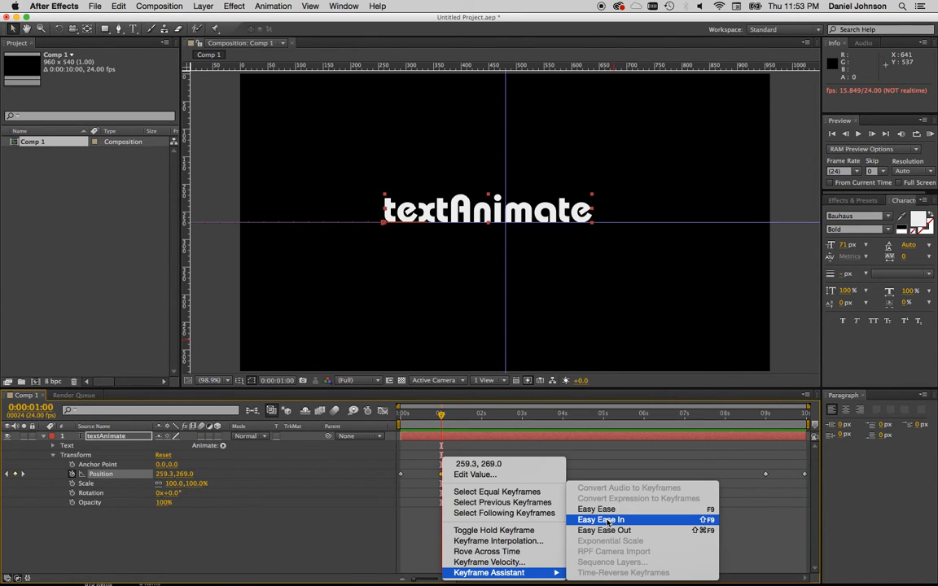
pyautogui.click(607, 521)
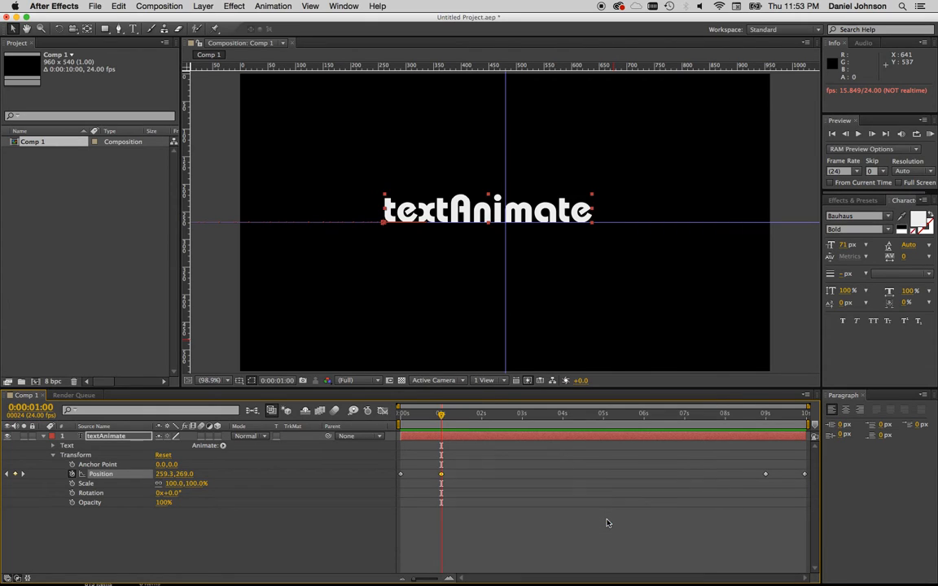
# Step: Apply Easy Ease Out to the Position keyframe at 0:00:09:00
pyautogui.click(23, 474)
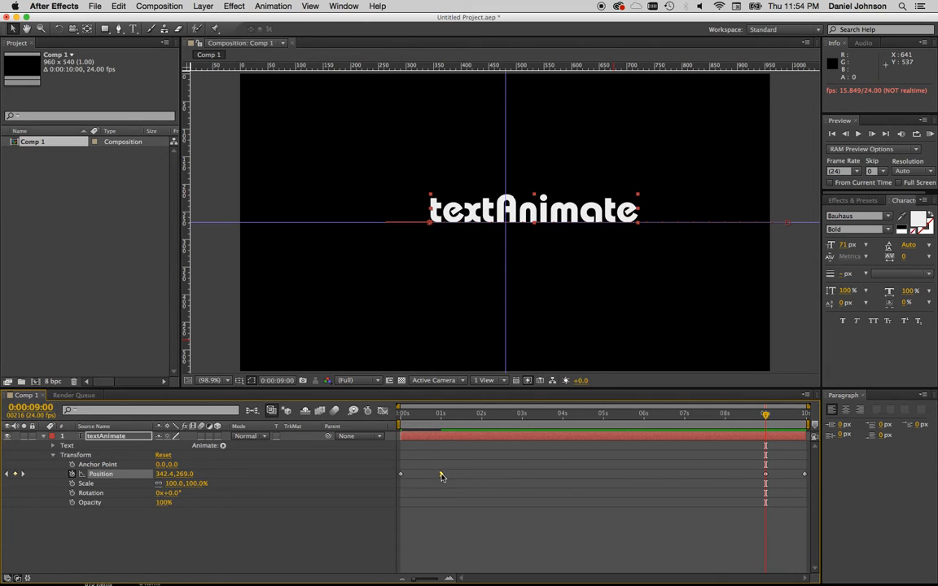
pyautogui.rightClick(766, 476)
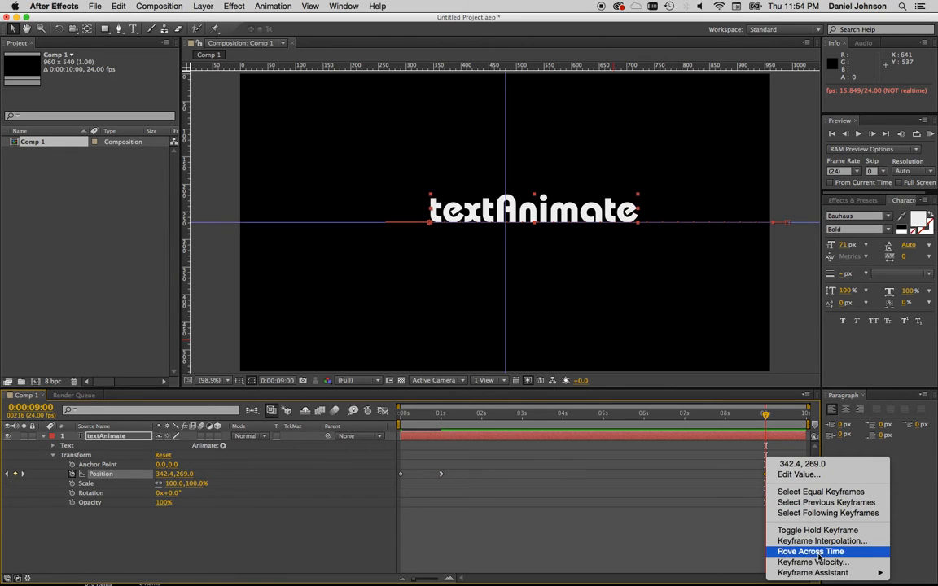
pyautogui.moveTo(819, 572)
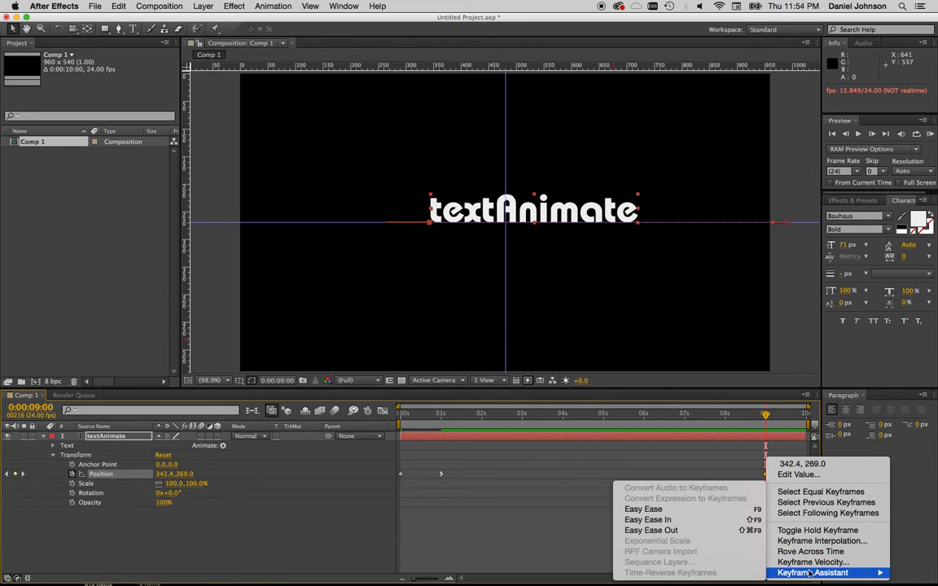
pyautogui.click(681, 531)
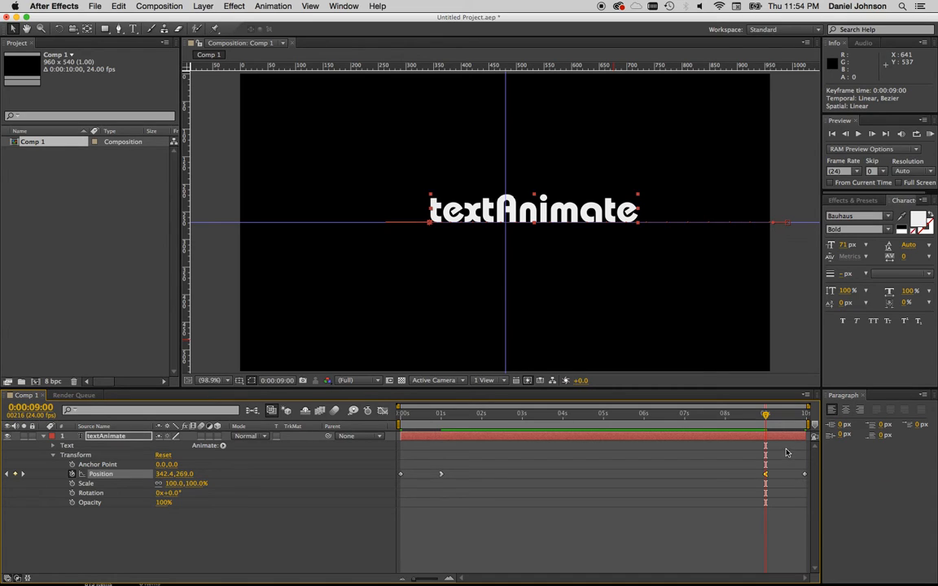
# Step: Scrub back from the 9-second keyframe, play the eased text animation from the start, and return to the first frame
pyautogui.moveTo(765, 416); pyautogui.dragTo(715, 418)
pyautogui.moveTo(718, 417); pyautogui.dragTo(719, 418)
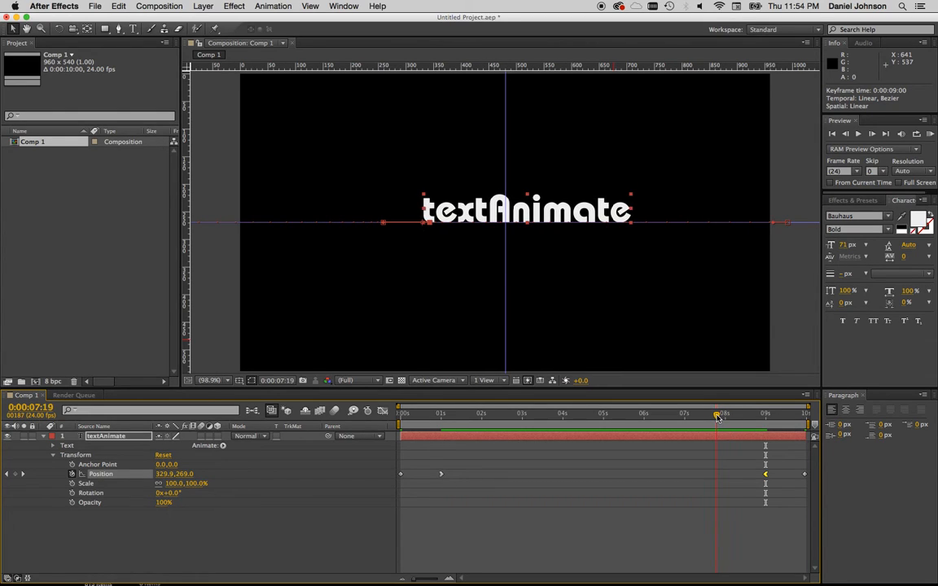
pyautogui.click(832, 135)
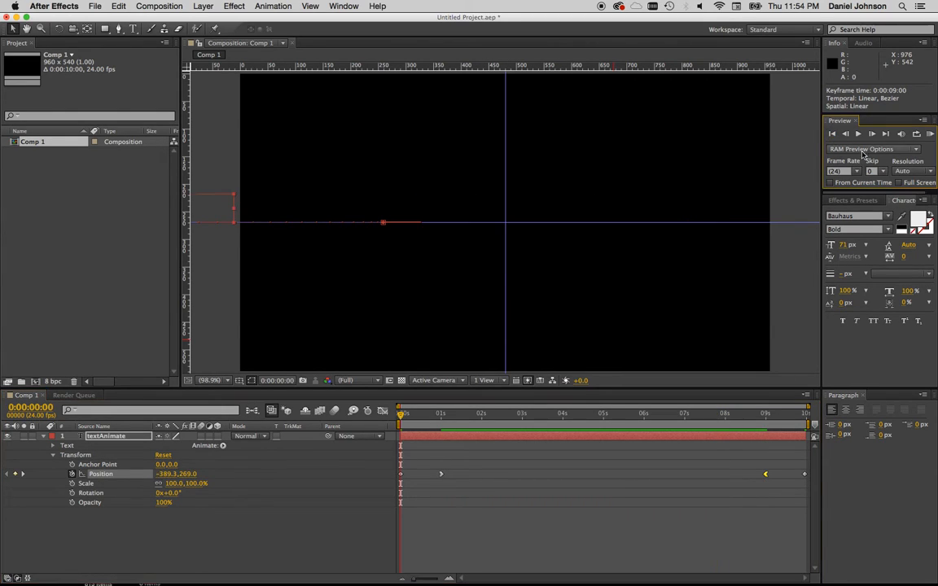
pyautogui.press('space')
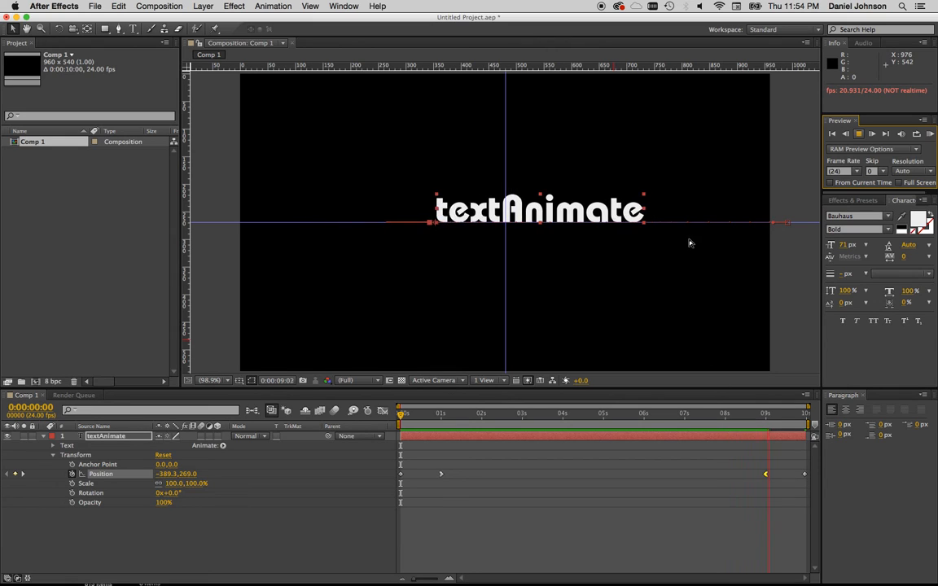
pyautogui.click(858, 134)
pyautogui.click(832, 134)
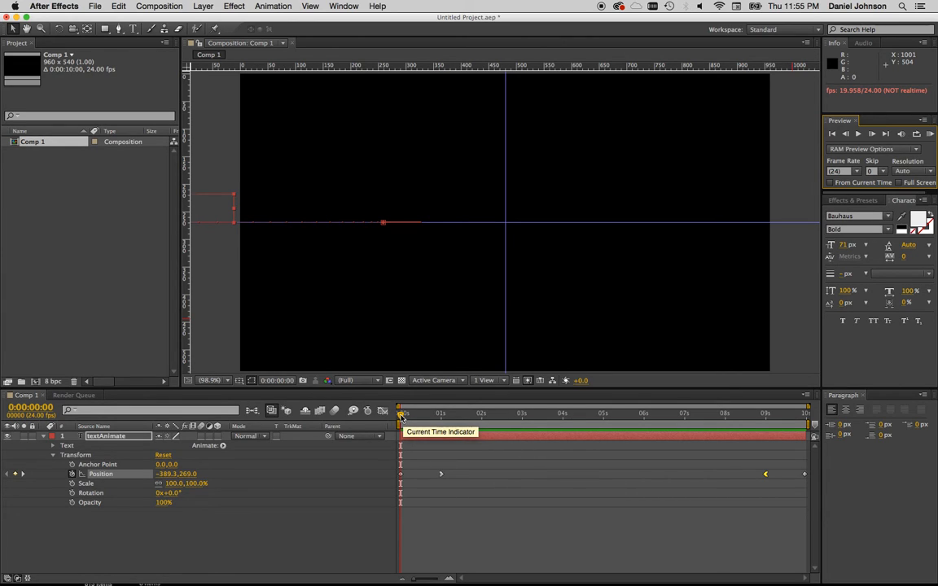
# Step: Scrub through the text's entry up to 0:00:01:01 and back to 0:00:00:11 to examine its motion
pyautogui.moveTo(401, 416); pyautogui.dragTo(423, 419)
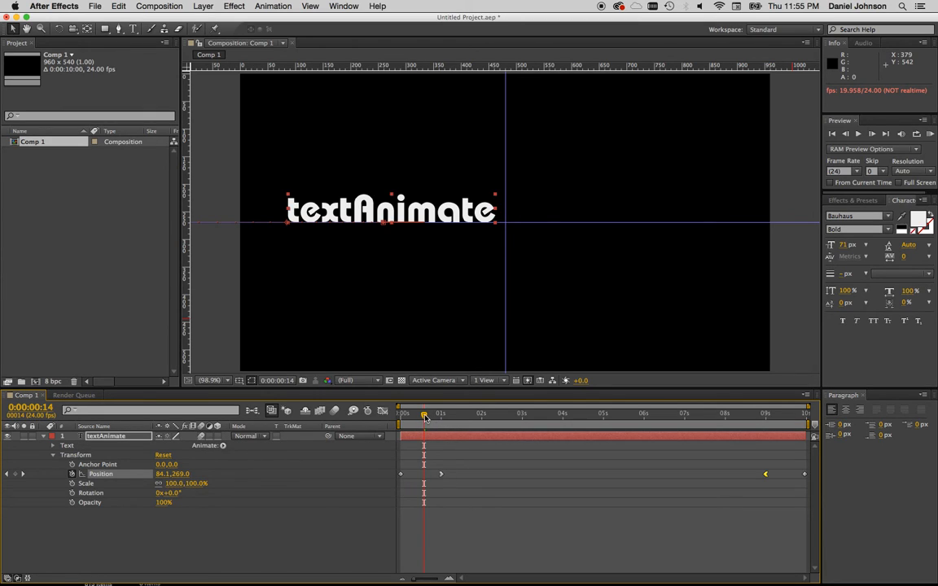
pyautogui.moveTo(424, 417); pyautogui.dragTo(442, 424)
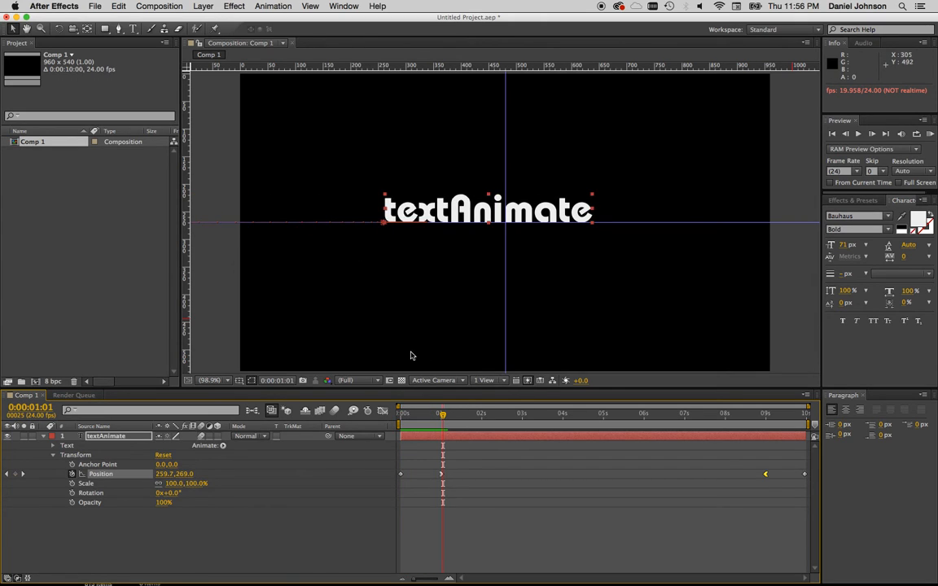
pyautogui.moveTo(442, 416); pyautogui.dragTo(419, 417)
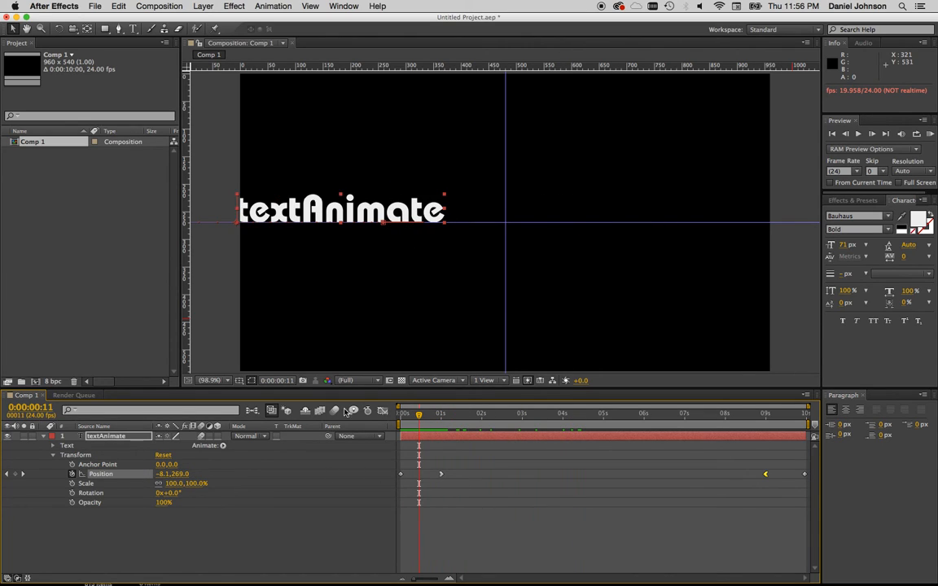
# Step: Add Comp 1 to the render queue and accept its render settings with Best quality and Full resolution
pyautogui.click(158, 7)
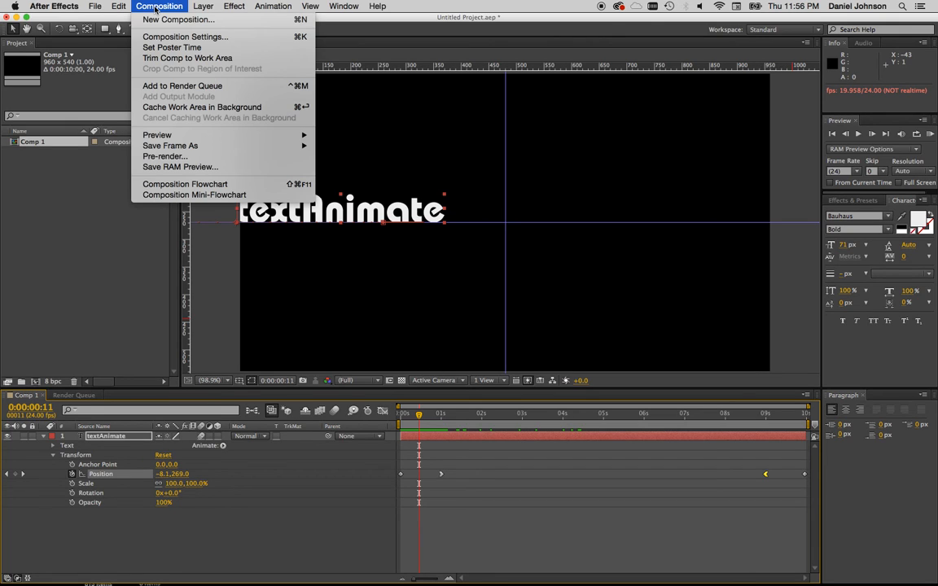
pyautogui.click(197, 88)
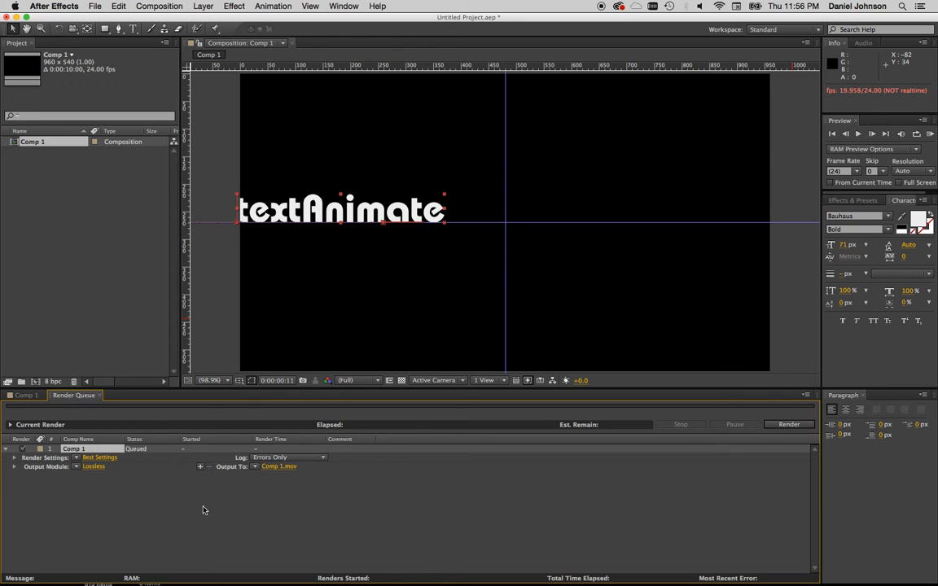
pyautogui.click(98, 458)
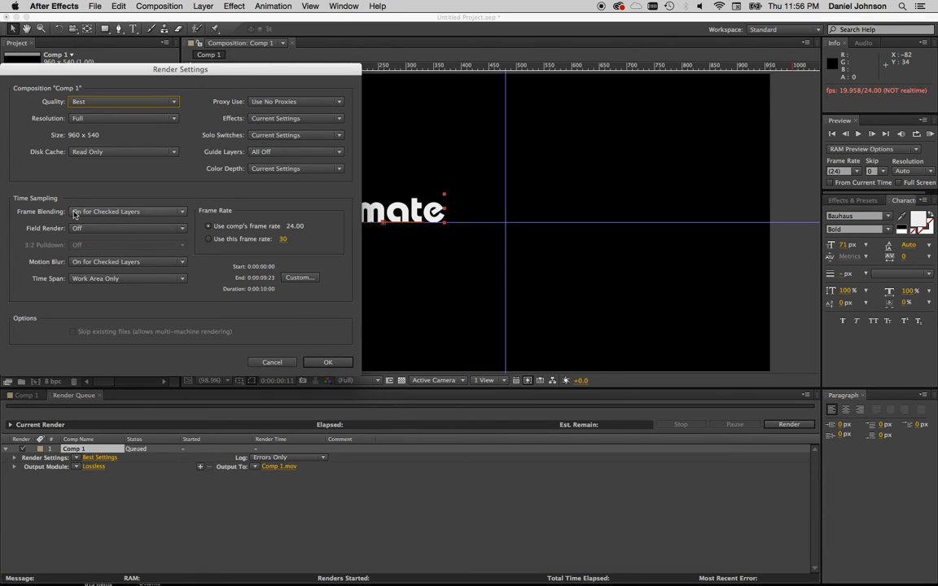
pyautogui.click(329, 362)
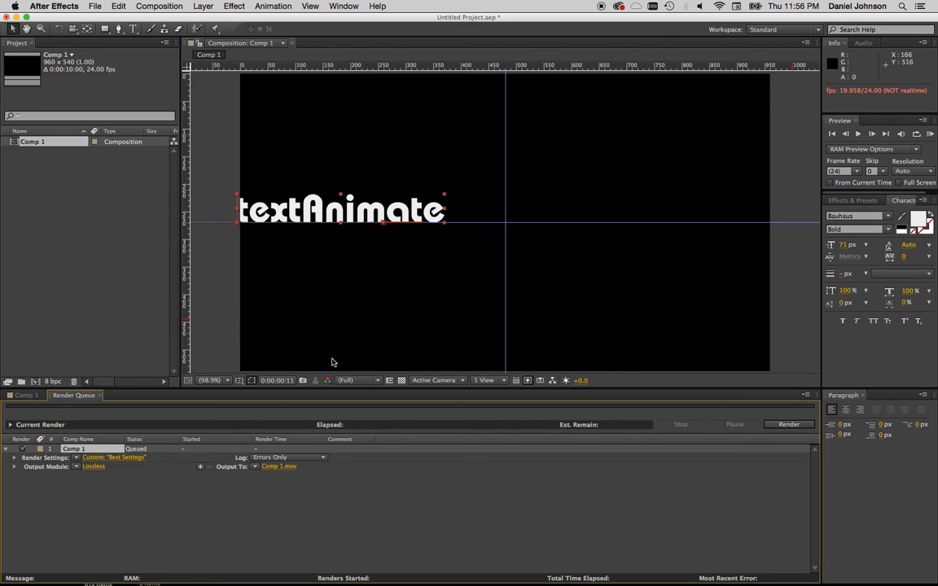
# Step: Set the queued composition's output module format to H.264
pyautogui.click(94, 466)
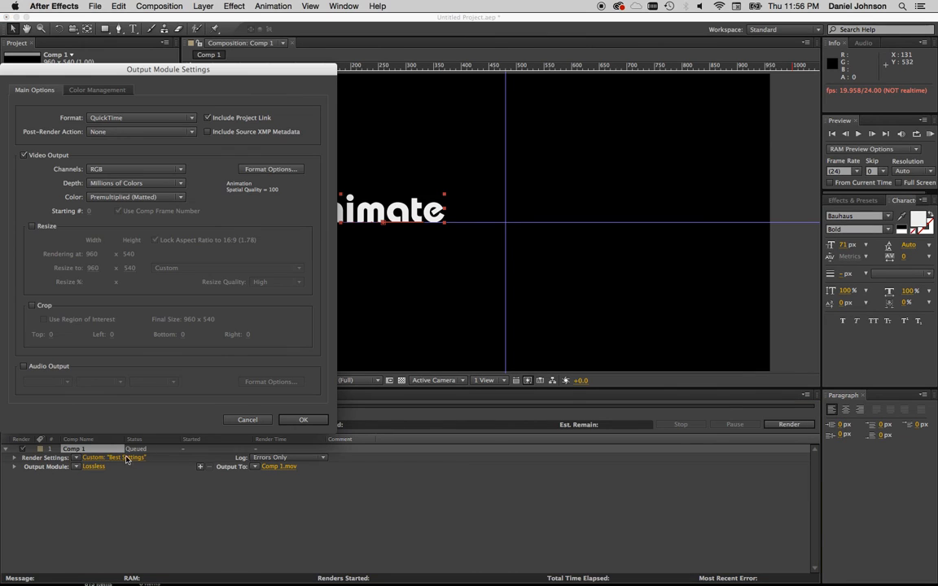
pyautogui.click(98, 117)
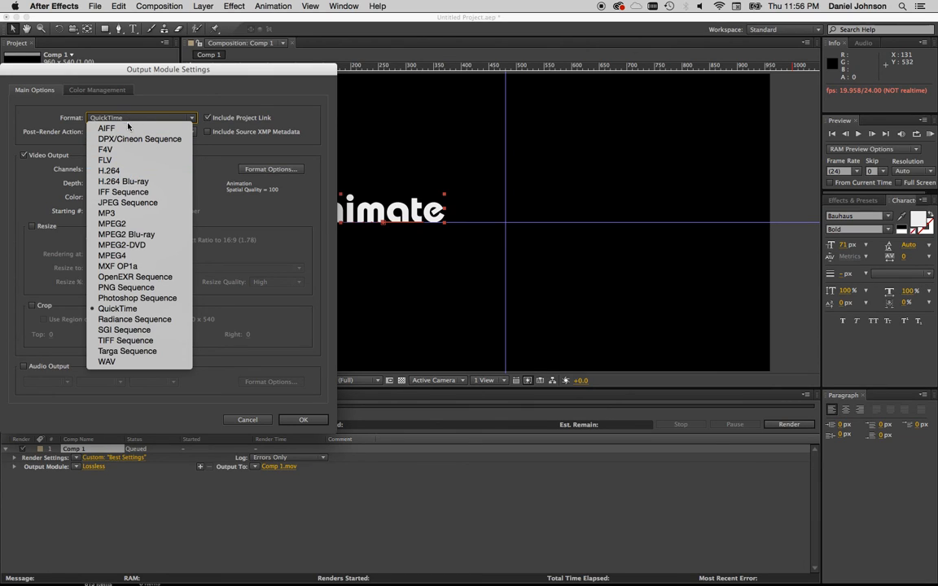
pyautogui.click(132, 174)
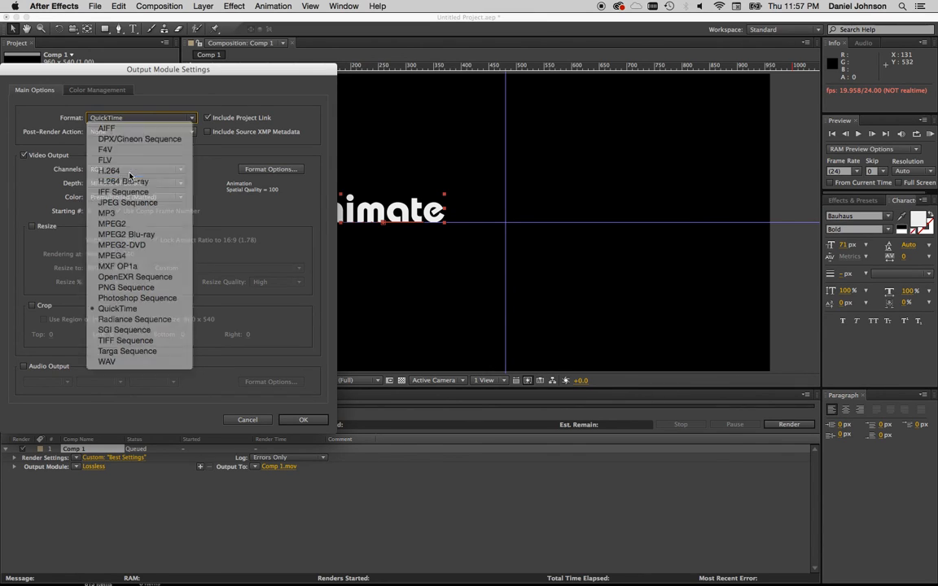
pyautogui.click(289, 421)
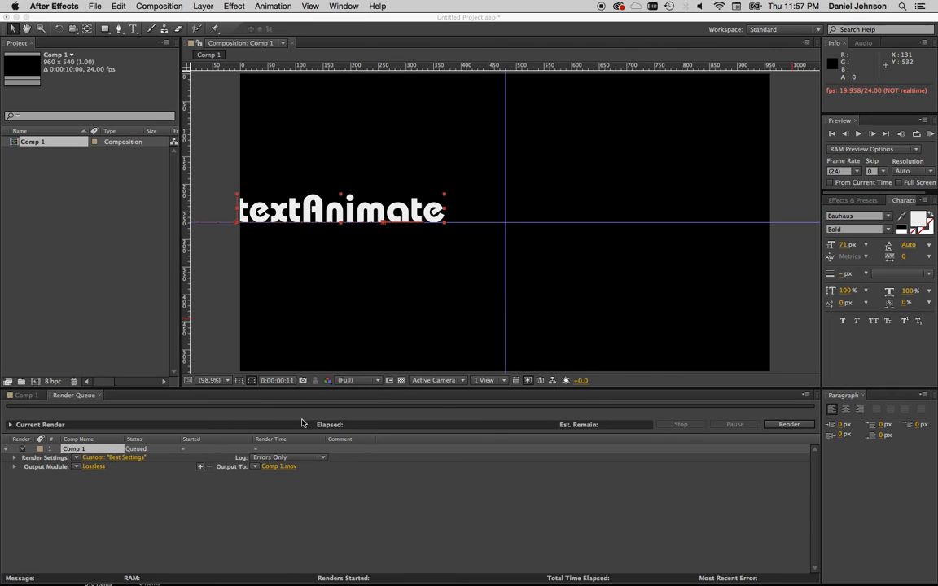
# Step: Set the output file to motion.mp4 in the demo folder on the Desktop and render the composition
pyautogui.click(278, 467)
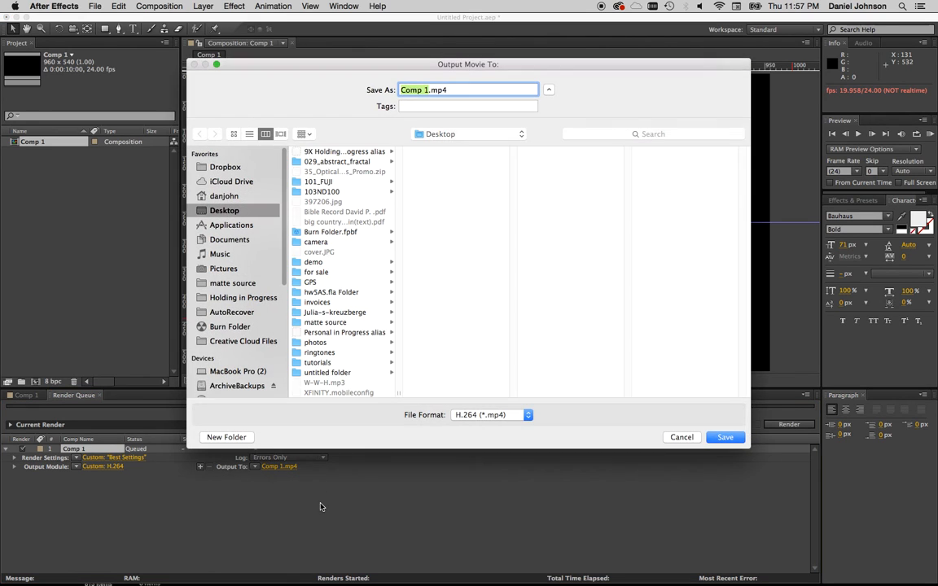
pyautogui.click(319, 263)
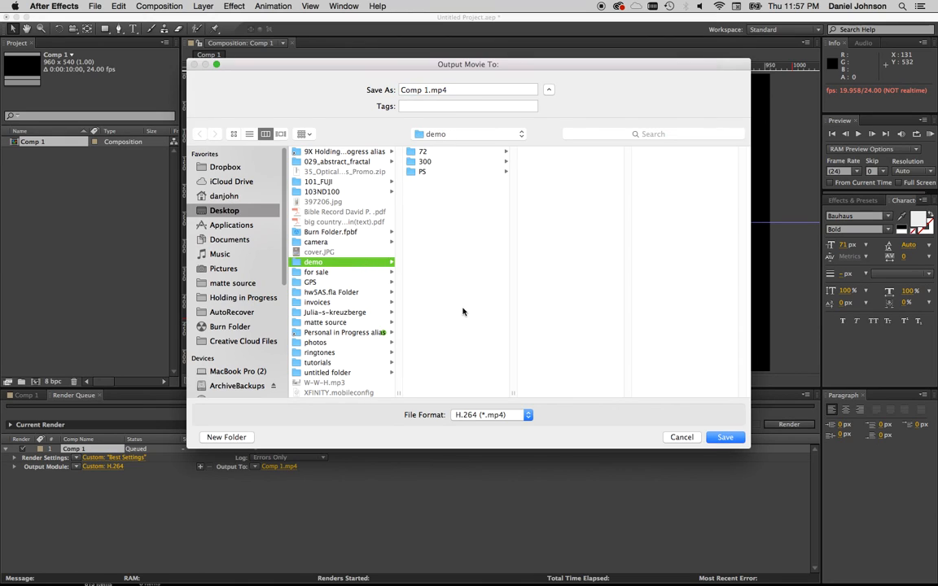
pyautogui.press('Tab')
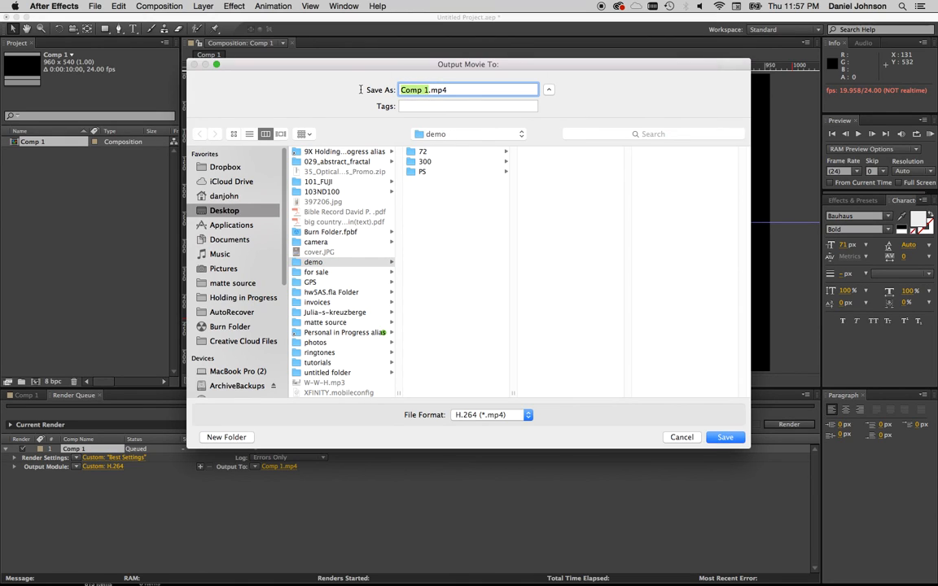
pyautogui.write('motion')
pyautogui.click(725, 437)
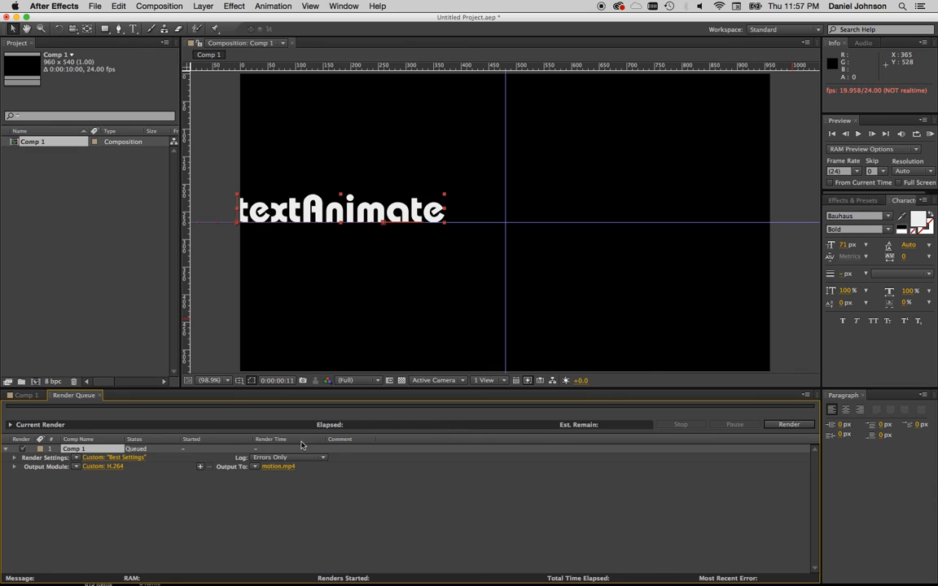
pyautogui.click(787, 426)
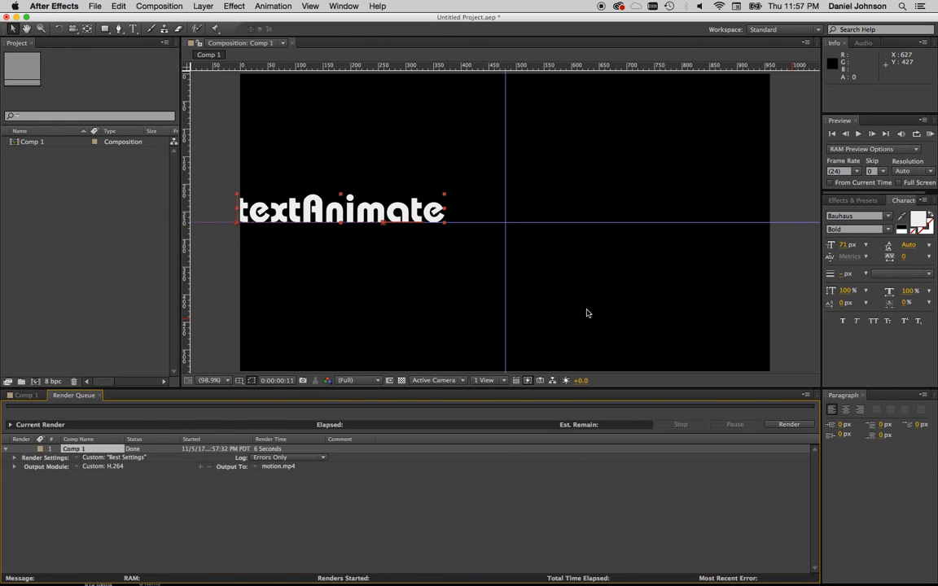
# Step: Switch to Finder, open motion.mp4 from the demo folder in QuickTime Player, and play it
pyautogui.moveTo(217, 580)
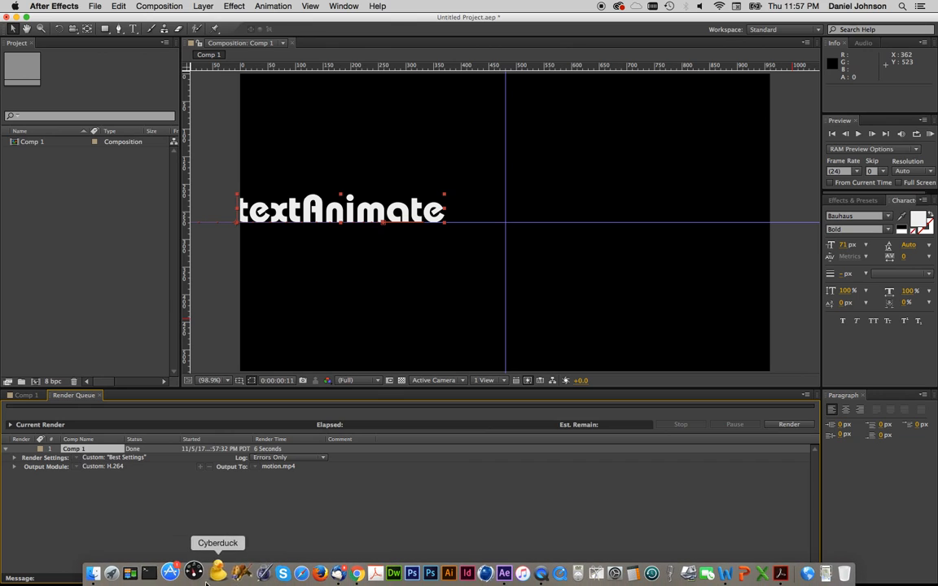
pyautogui.click(102, 574)
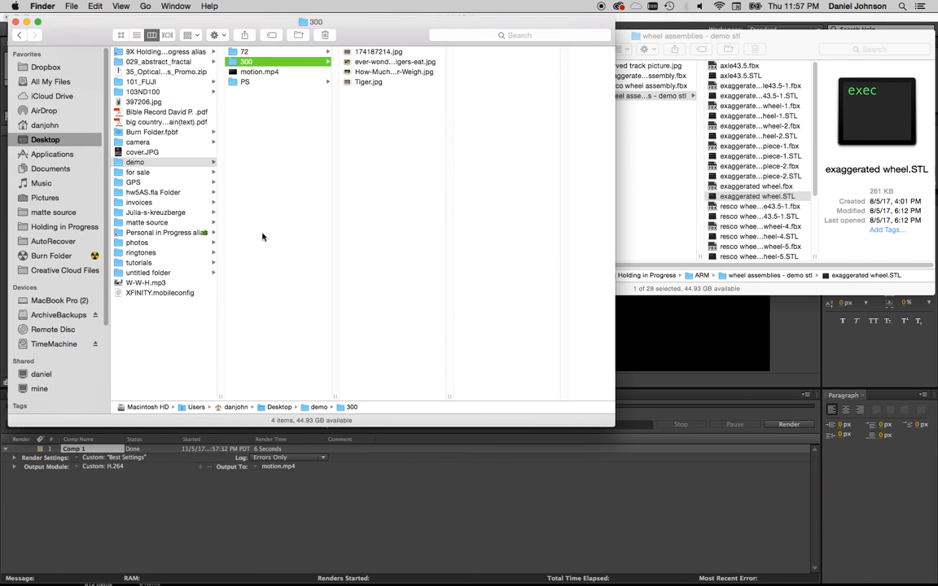
pyautogui.click(261, 71)
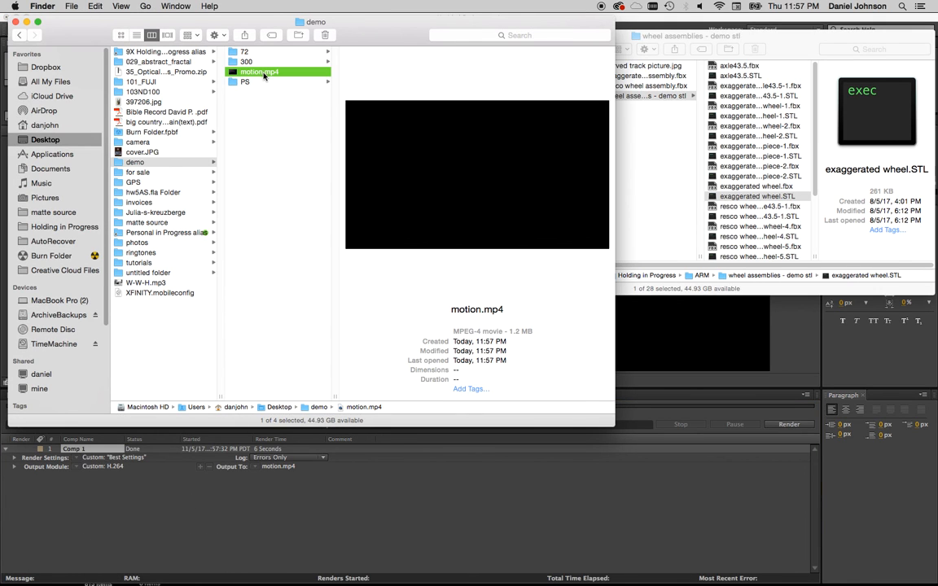
pyautogui.rightClick(231, 74)
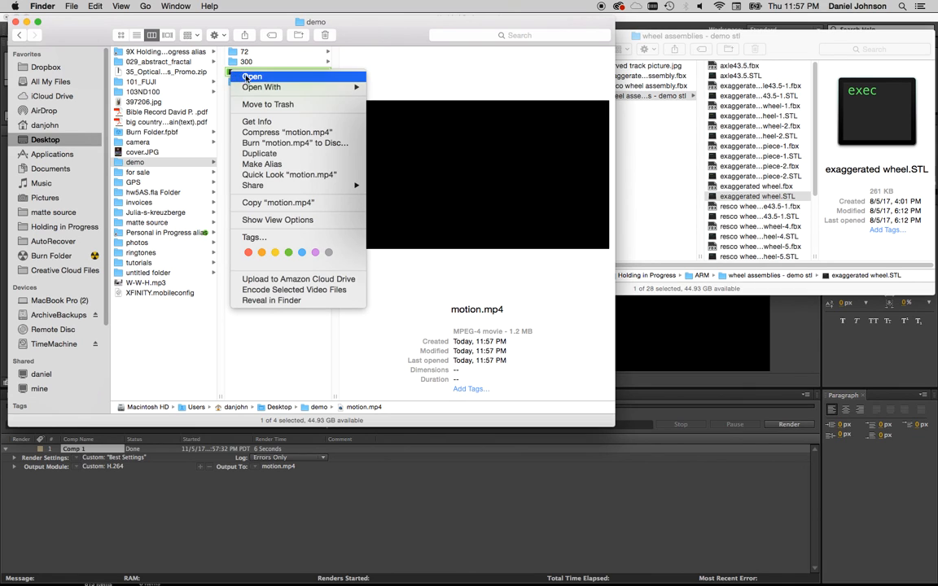
pyautogui.moveTo(269, 80)
pyautogui.click(358, 80)
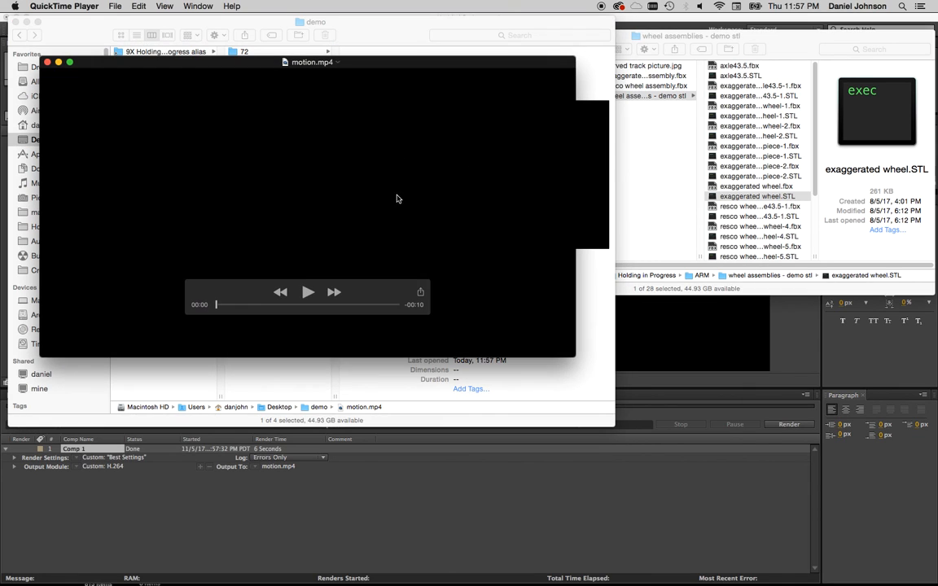
pyautogui.click(319, 292)
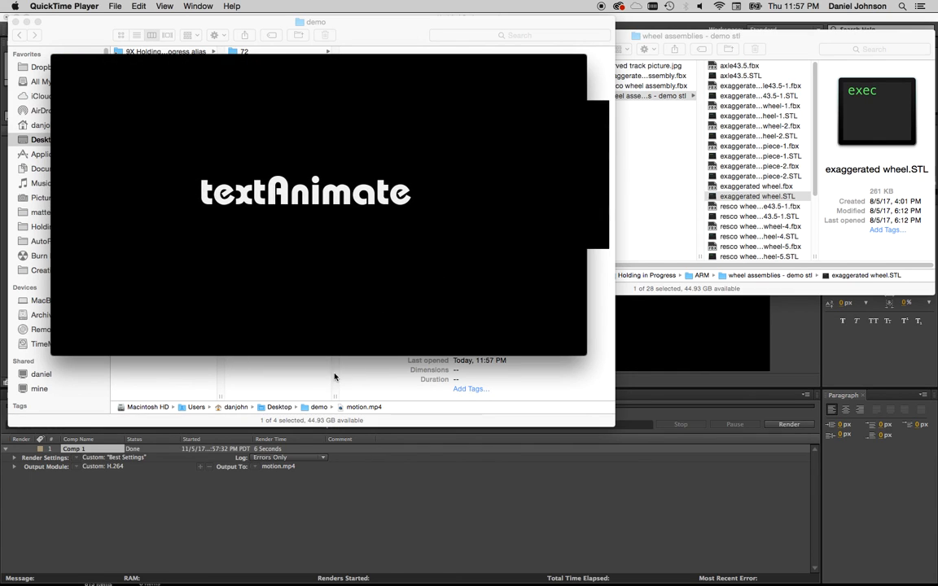